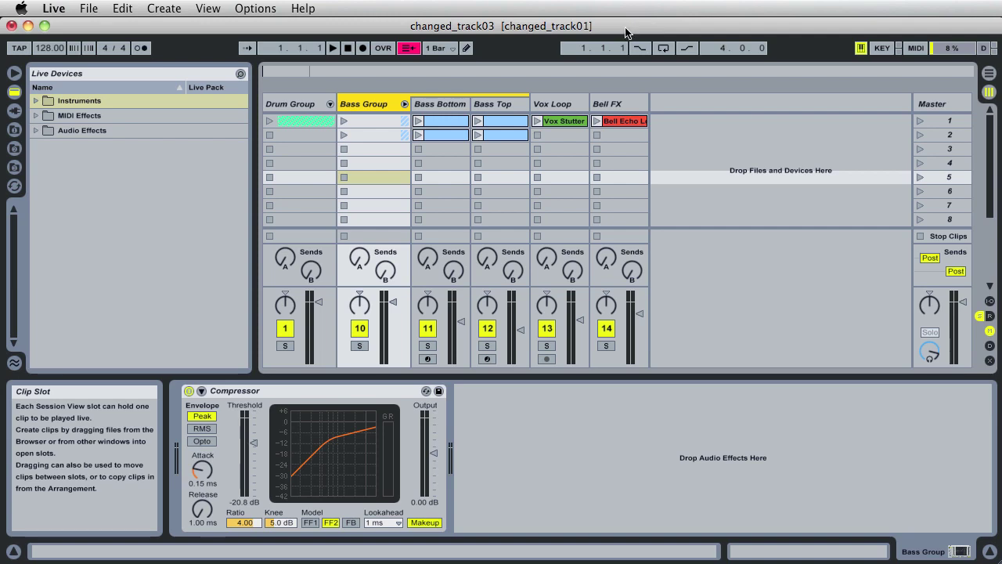
Group the Vox Loop and Bell FX tracks and name the group FX
click(556, 105)
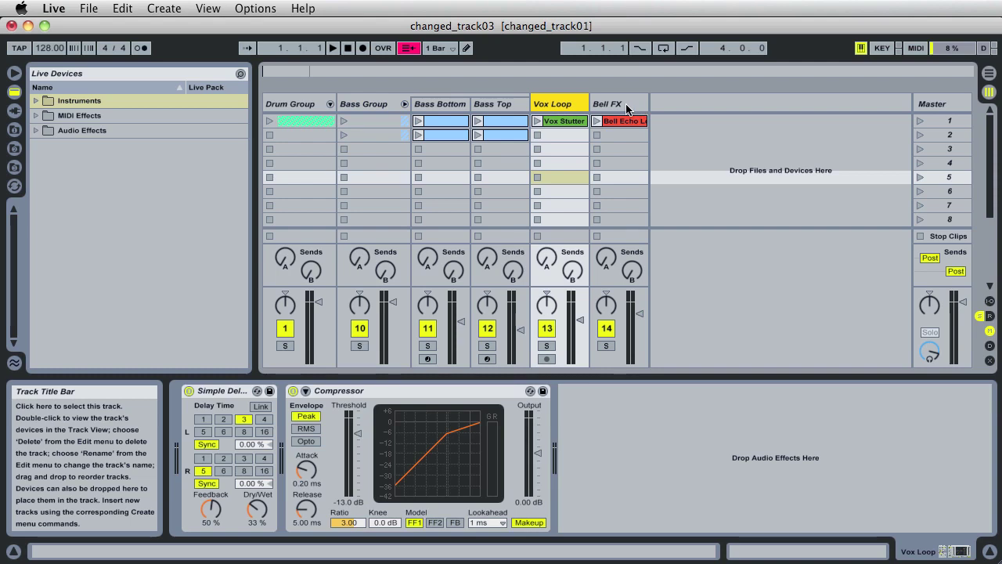
click(626, 108)
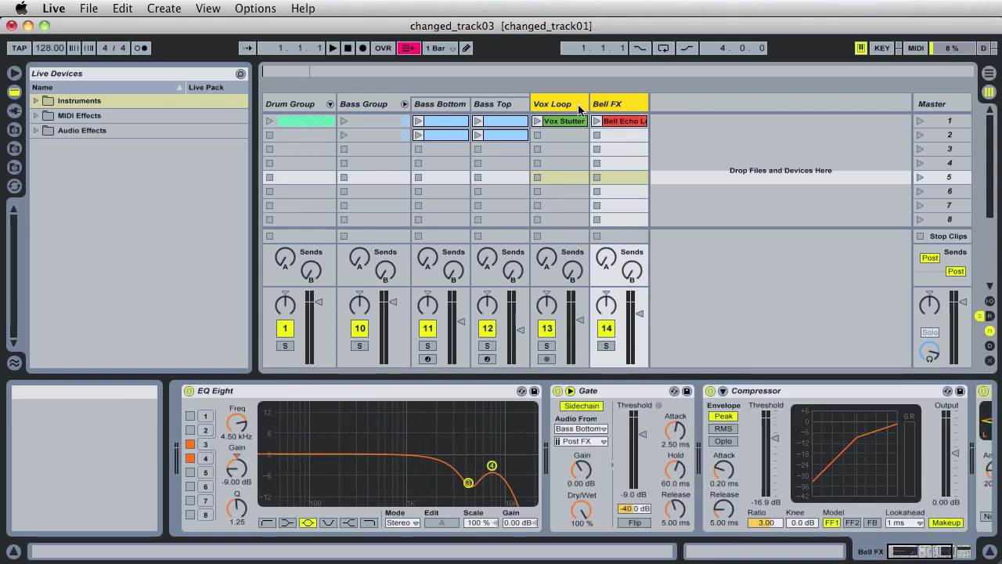
mouse_move(748, 124)
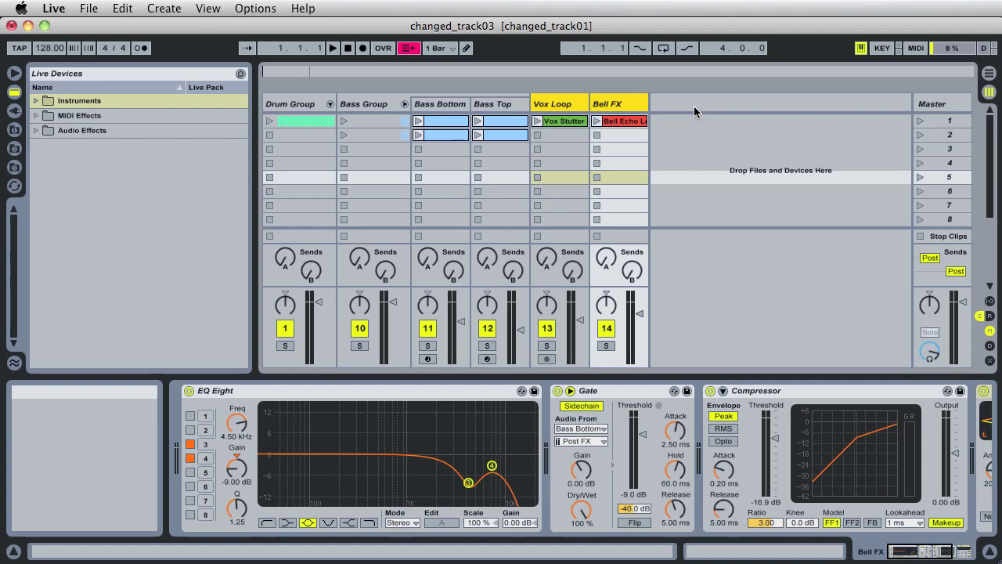
key(super+g)
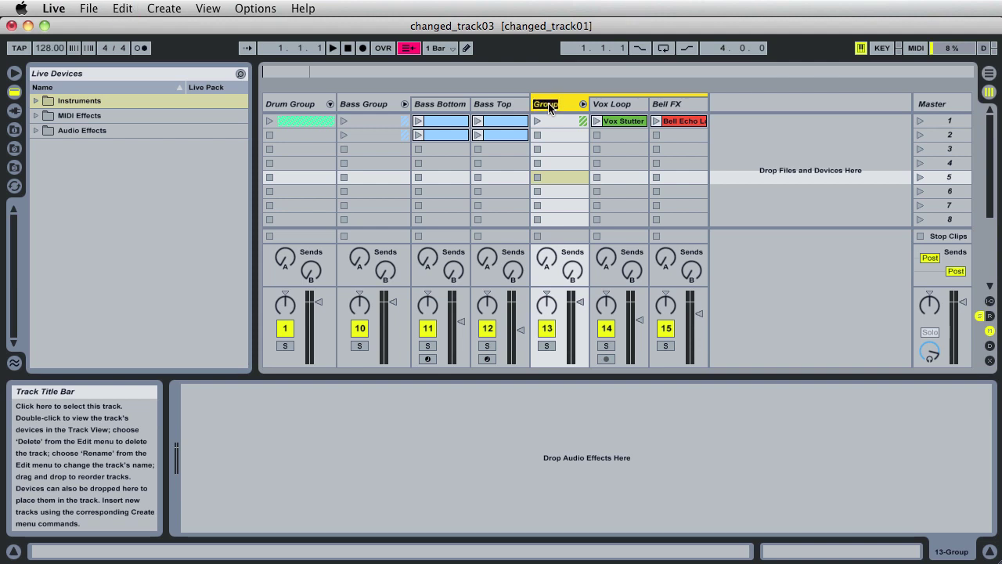
text(FX)
key(Return)
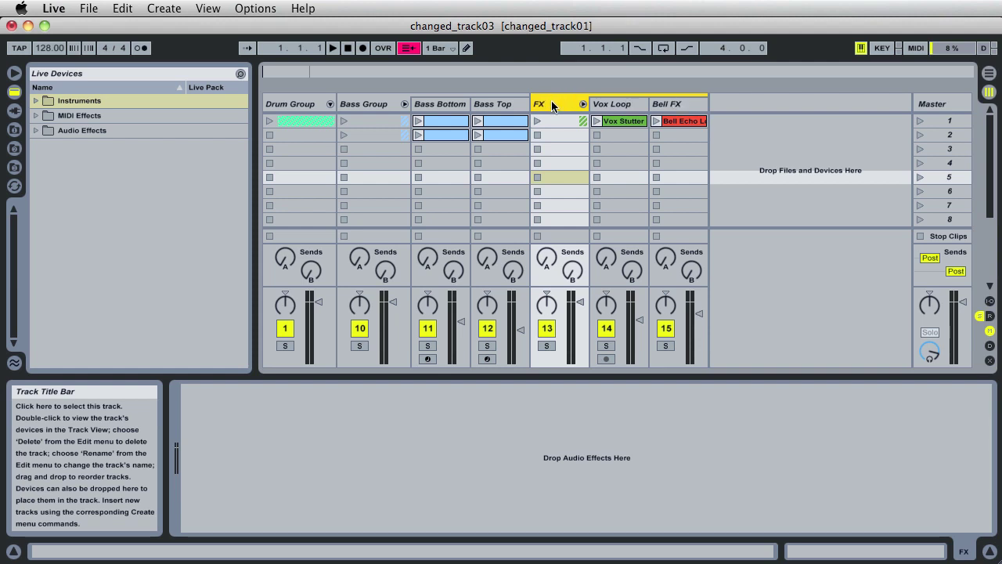
Ungroup the FX group so Vox Loop and Bell FX are separate tracks, and check the available editing commands
key(Delete)
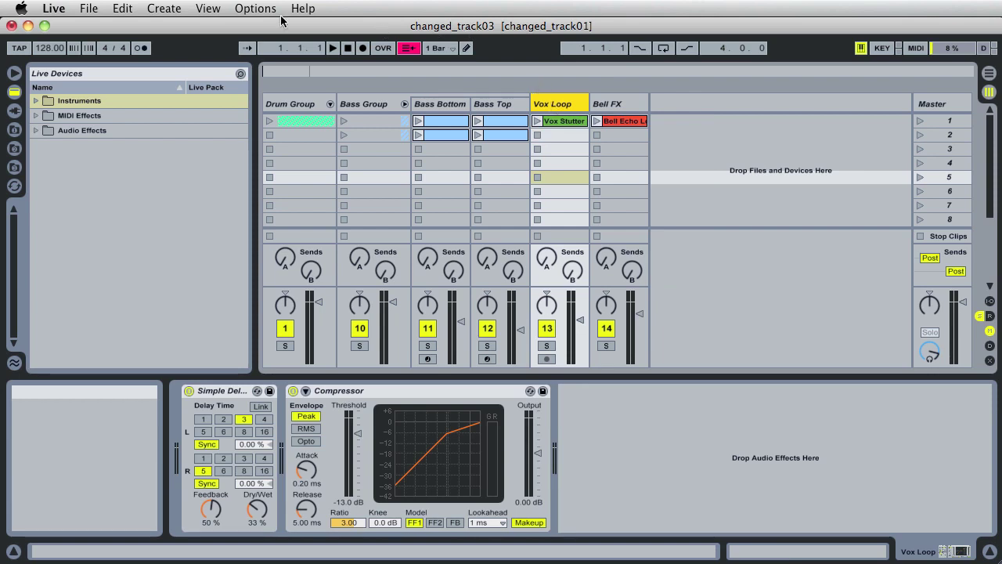
click(120, 7)
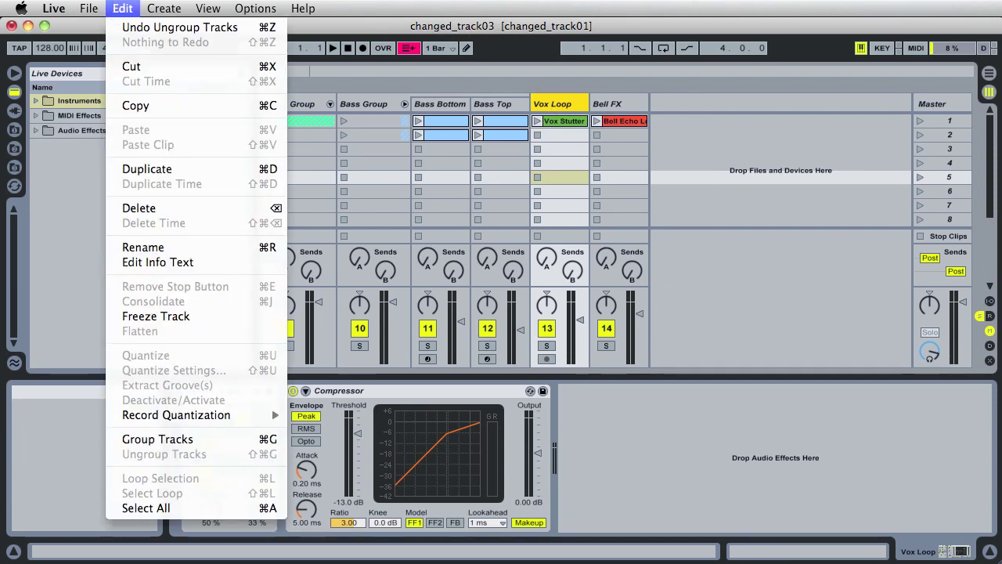
click(853, 297)
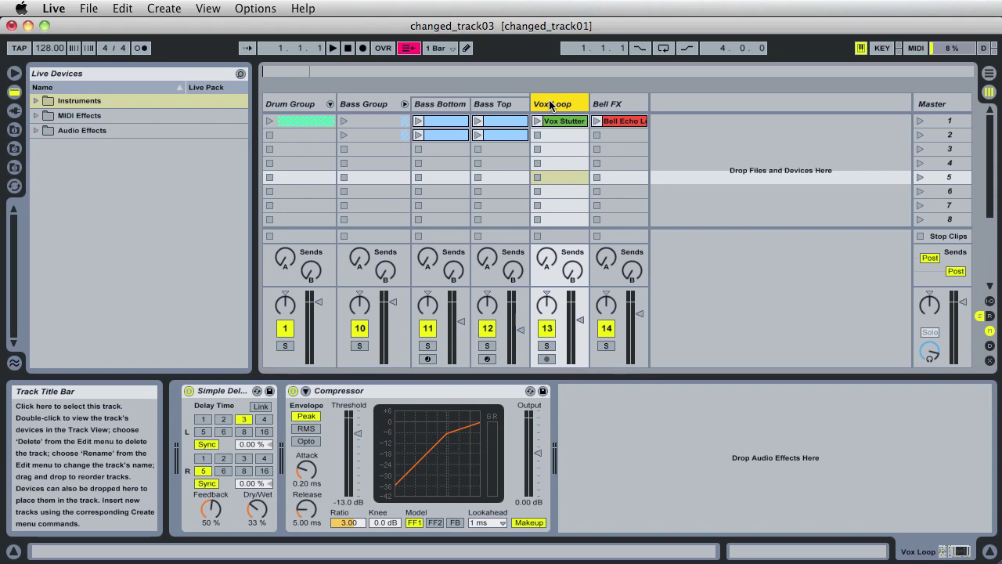
Inspect the instruments on the Bass Bottom and Bass Top tracks and view the Bass Bottom clip in scene 1
click(441, 106)
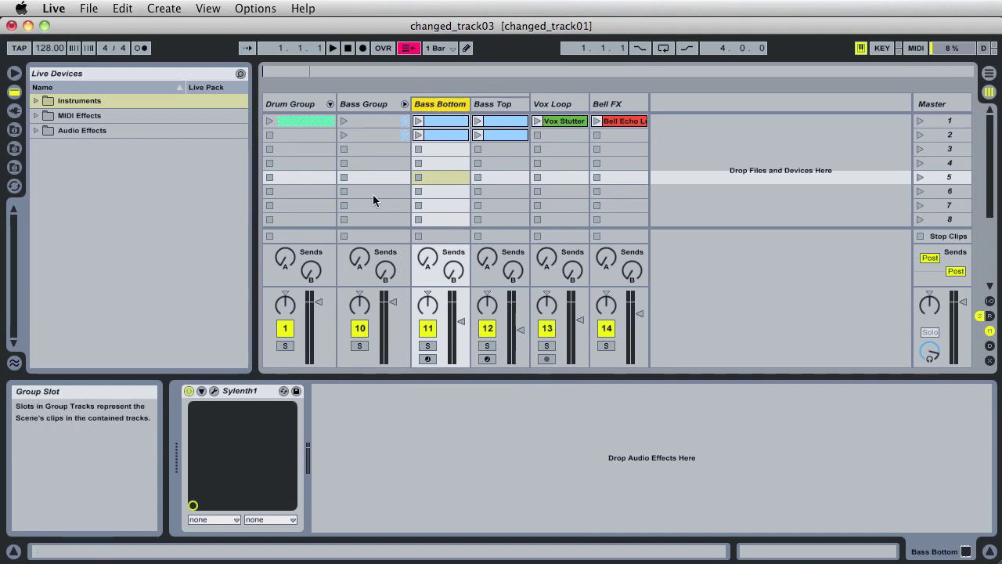
click(491, 105)
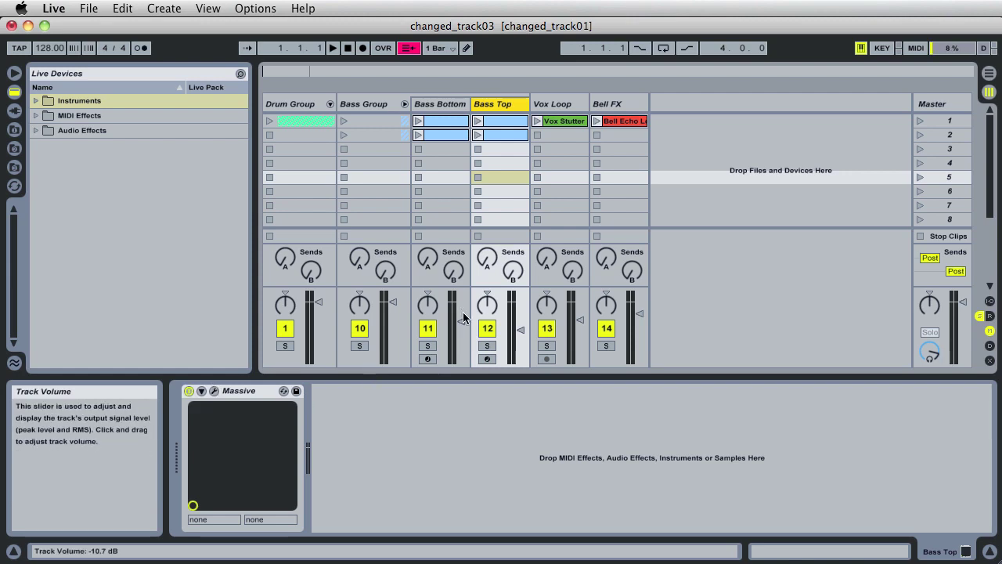
click(448, 120)
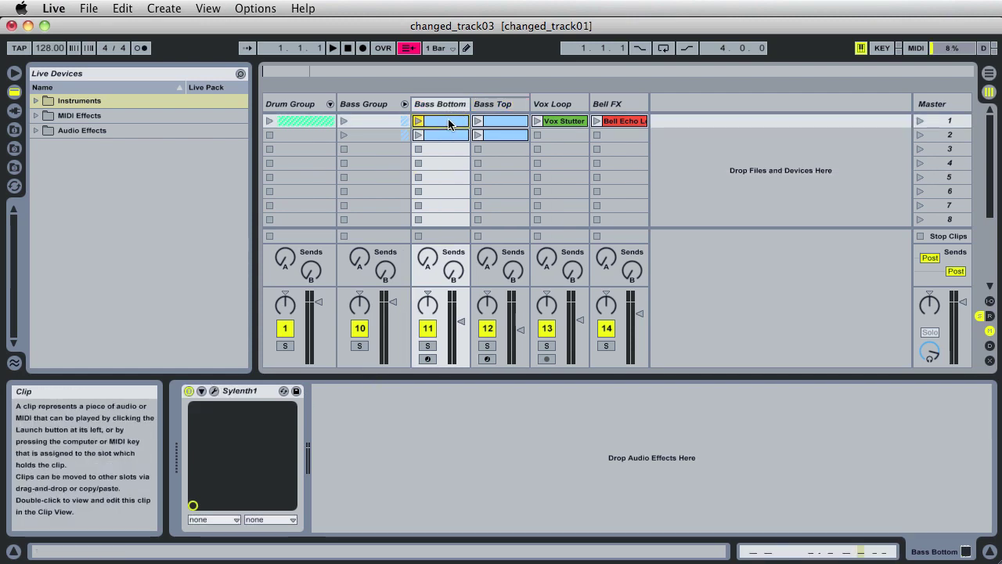
click(839, 551)
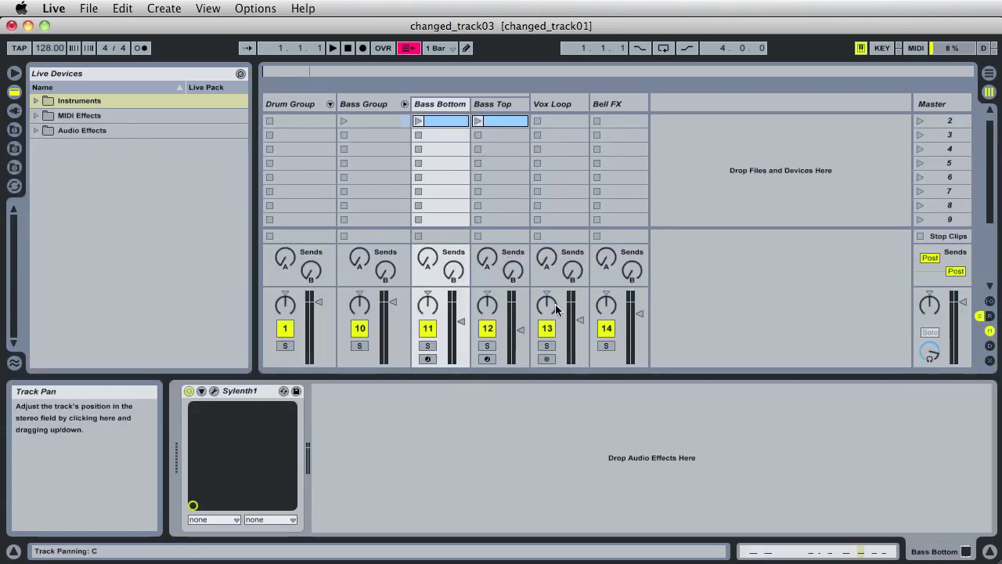
Audition the scene 2 clips of Bass Bottom and Bass Top one after the other and stop all clips
click(418, 121)
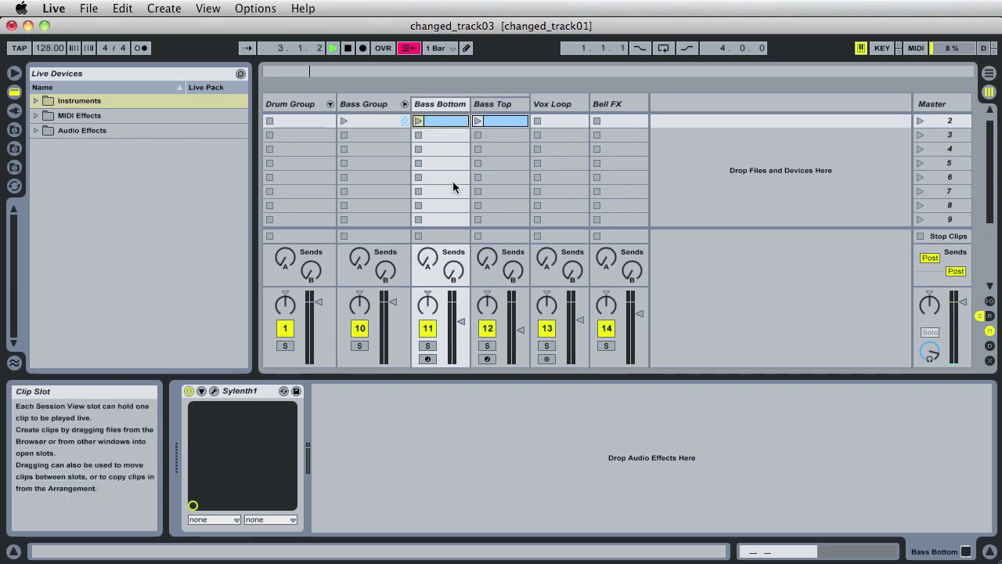
click(477, 122)
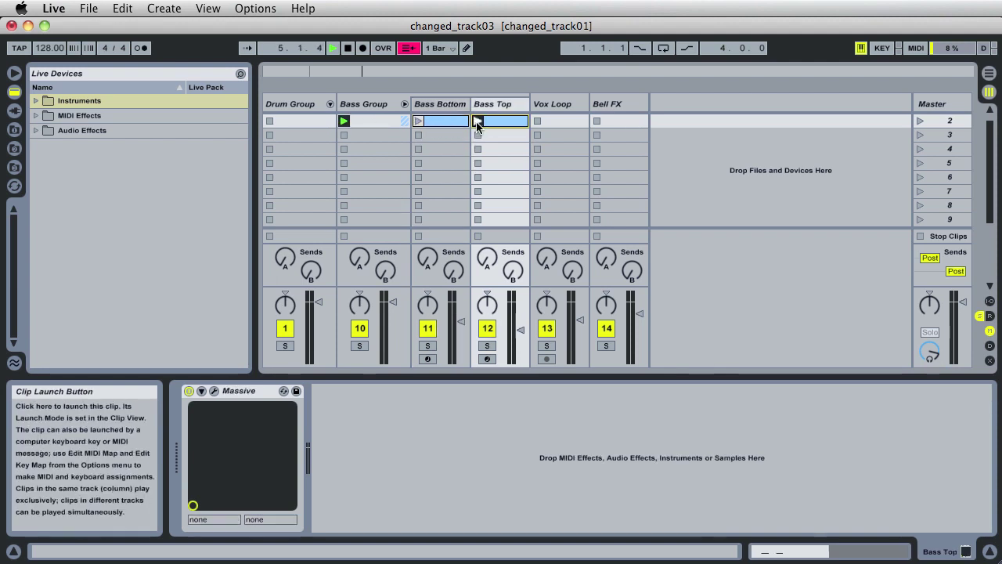
click(923, 236)
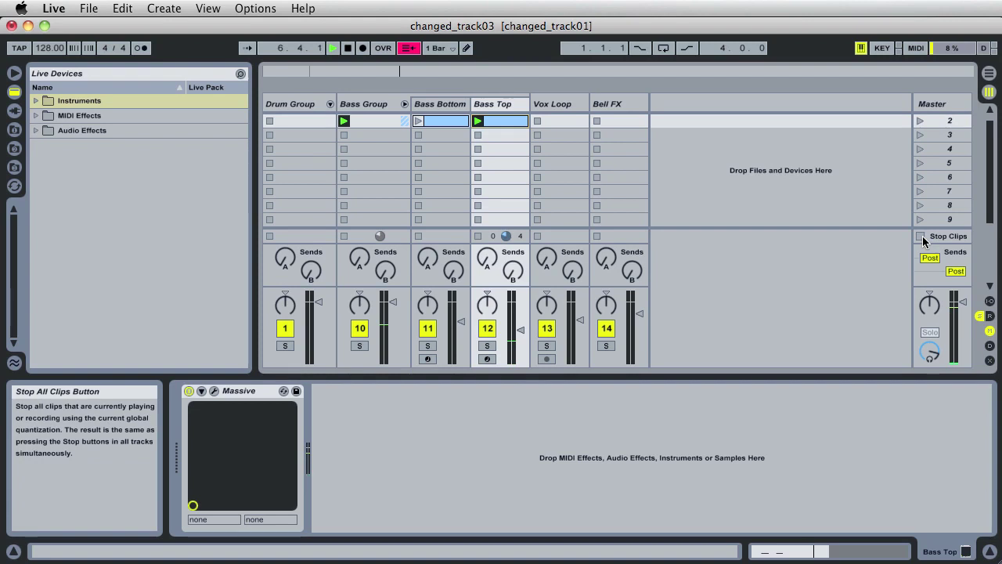
Play both scene 2 bass clips together through the Bass Group and stop all clips
click(344, 119)
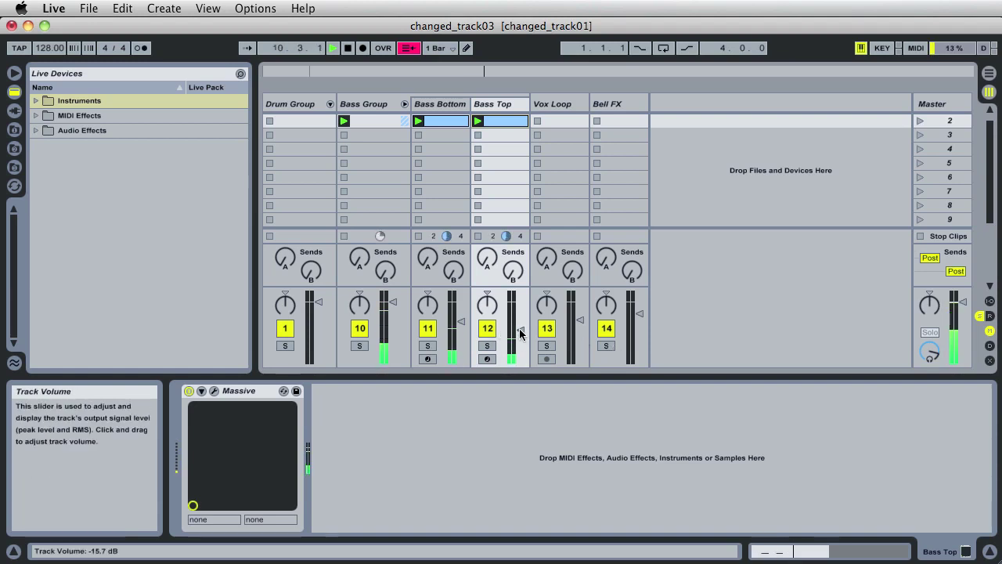
drag(520, 333, 521, 329)
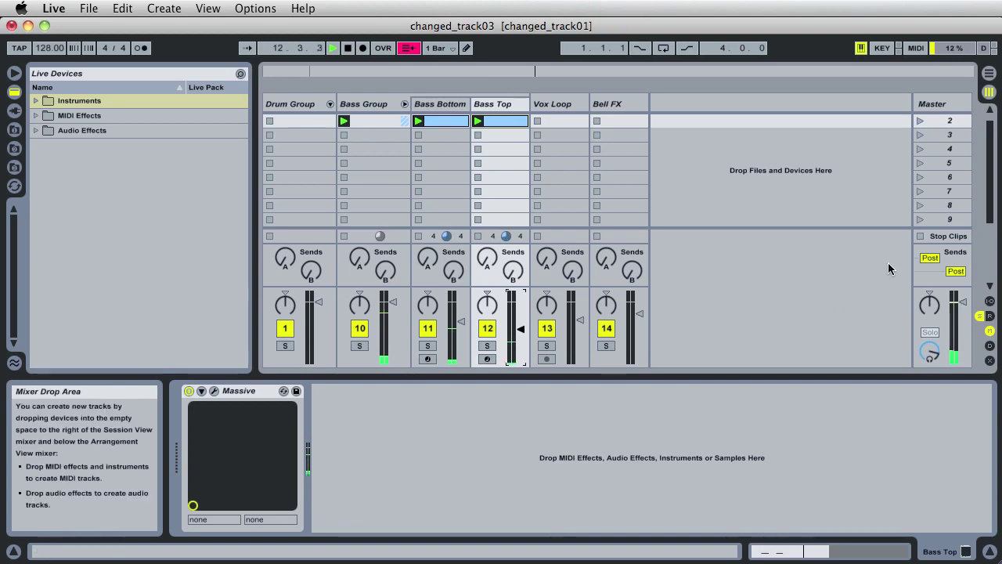
click(925, 237)
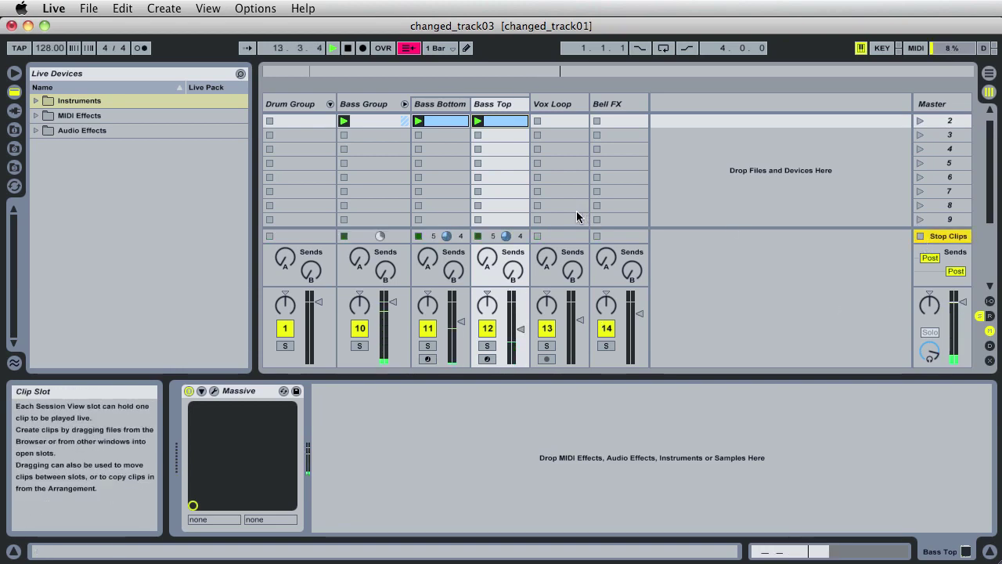
Fold the Bass Group and unfold the Drum Group to show its individual tracks
click(277, 102)
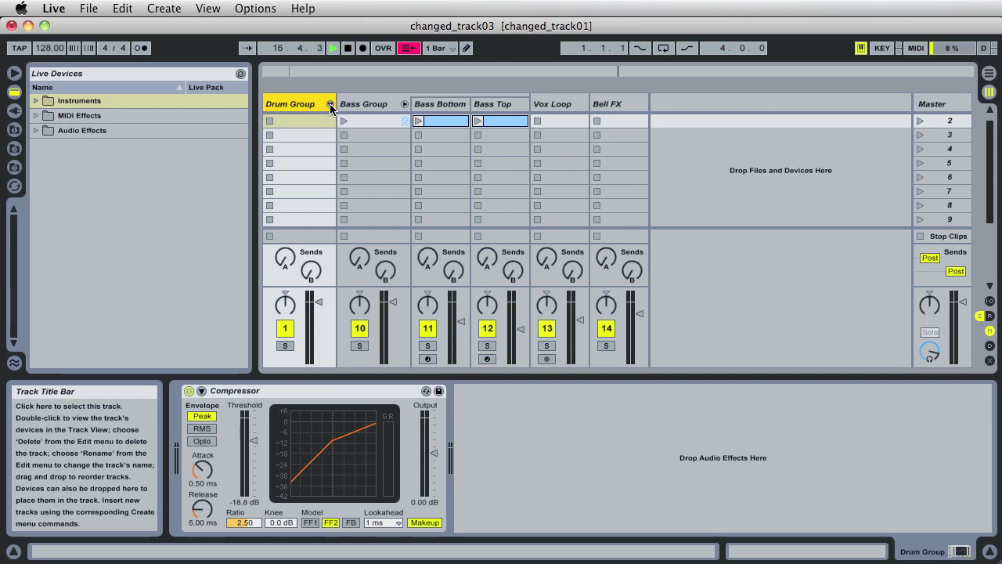
click(405, 105)
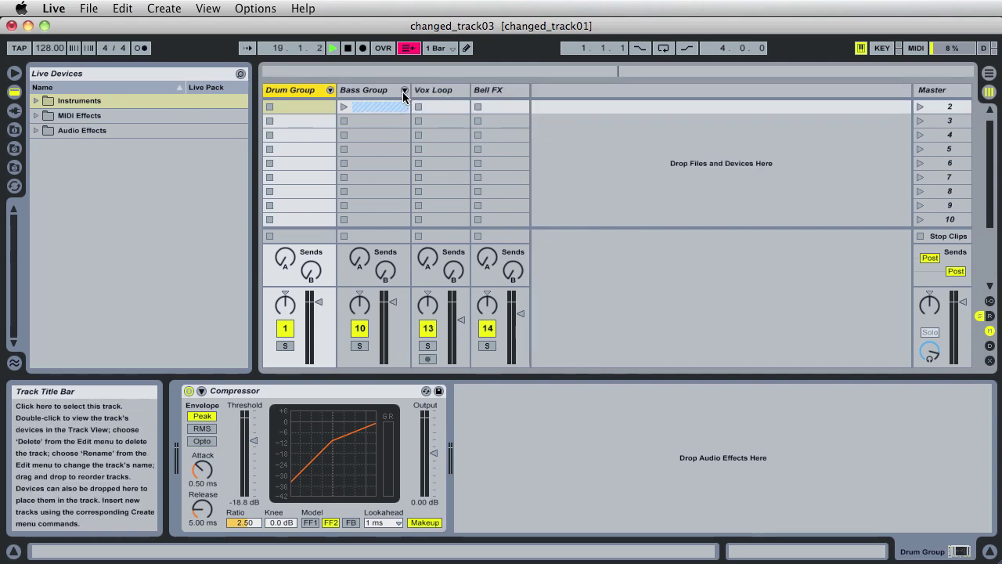
click(330, 90)
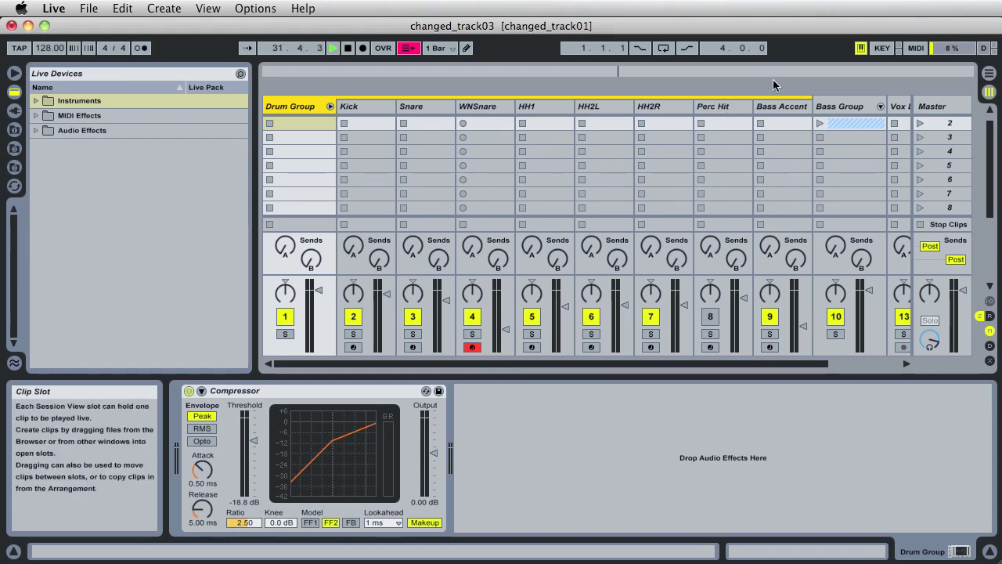
Examine the Bass Accent track's device chain and its scene 1 clip
click(777, 109)
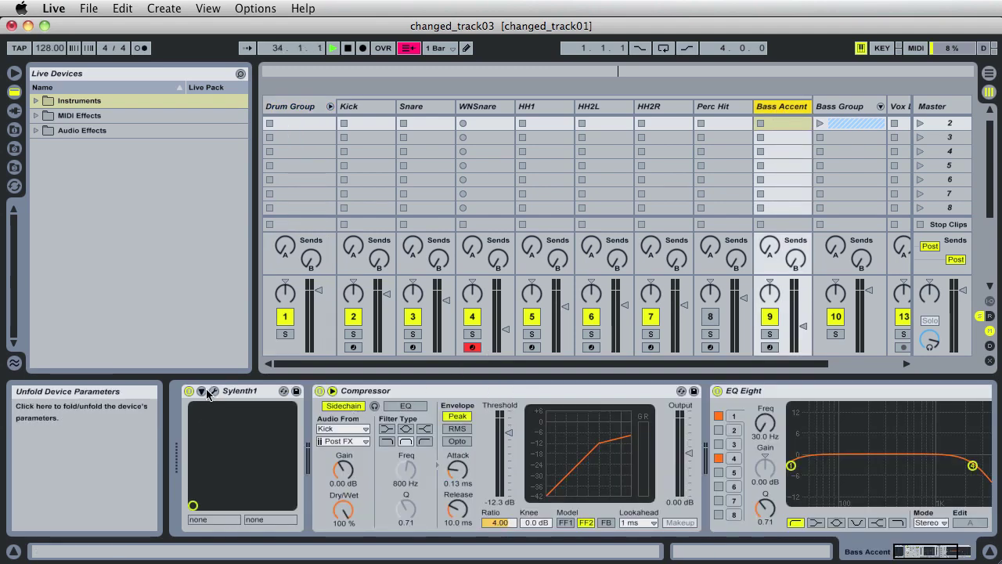
click(912, 551)
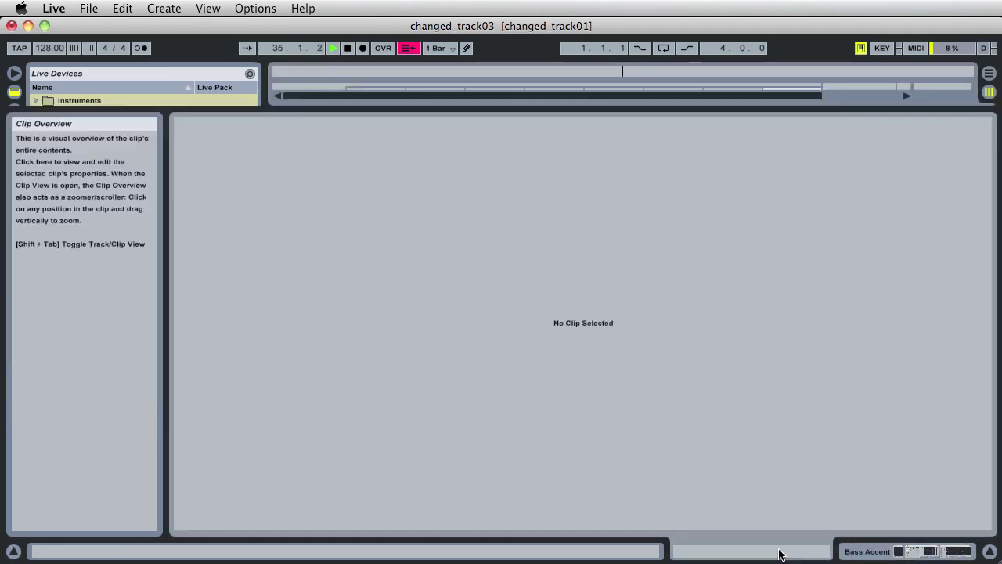
click(858, 553)
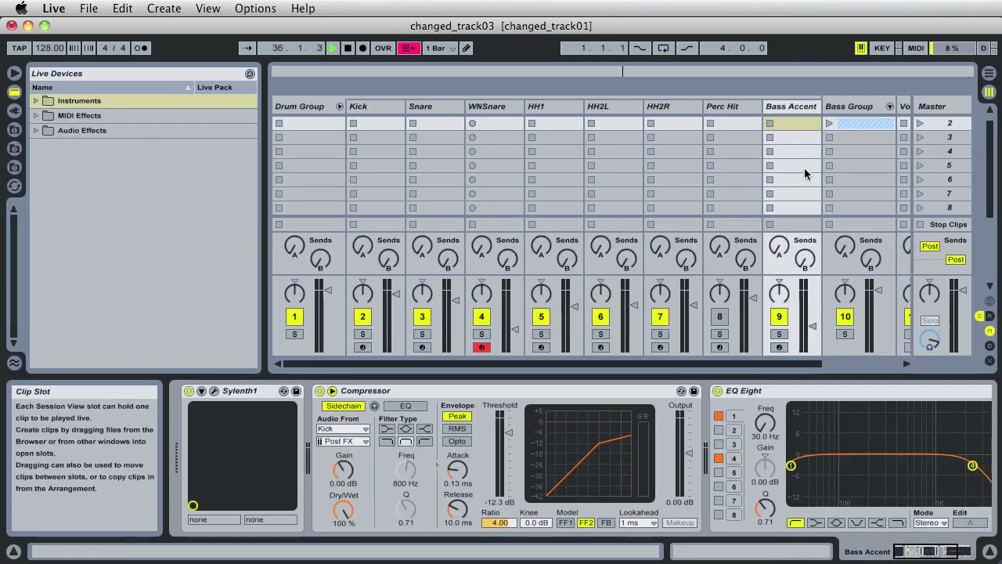
key(Up)
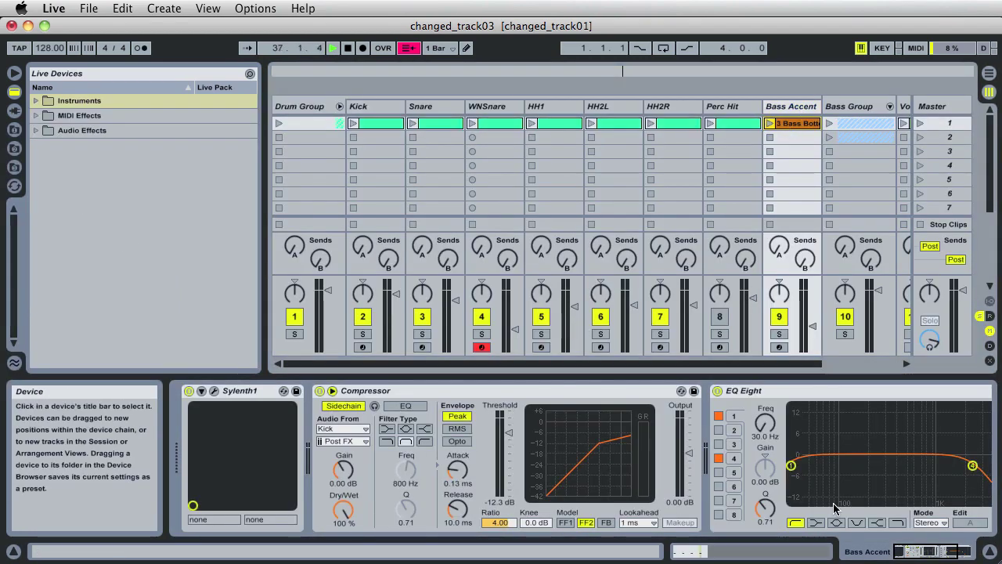
click(769, 557)
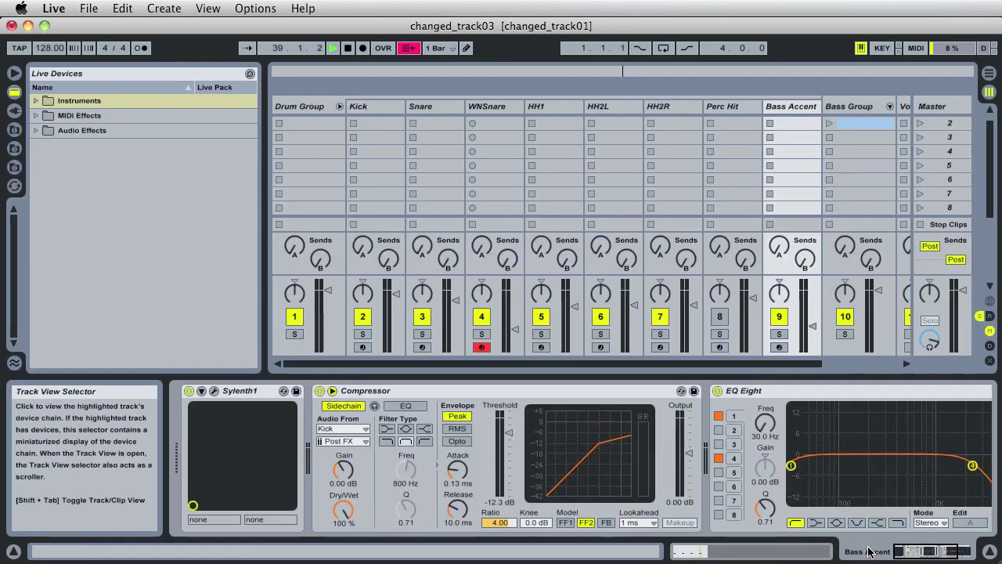
click(871, 552)
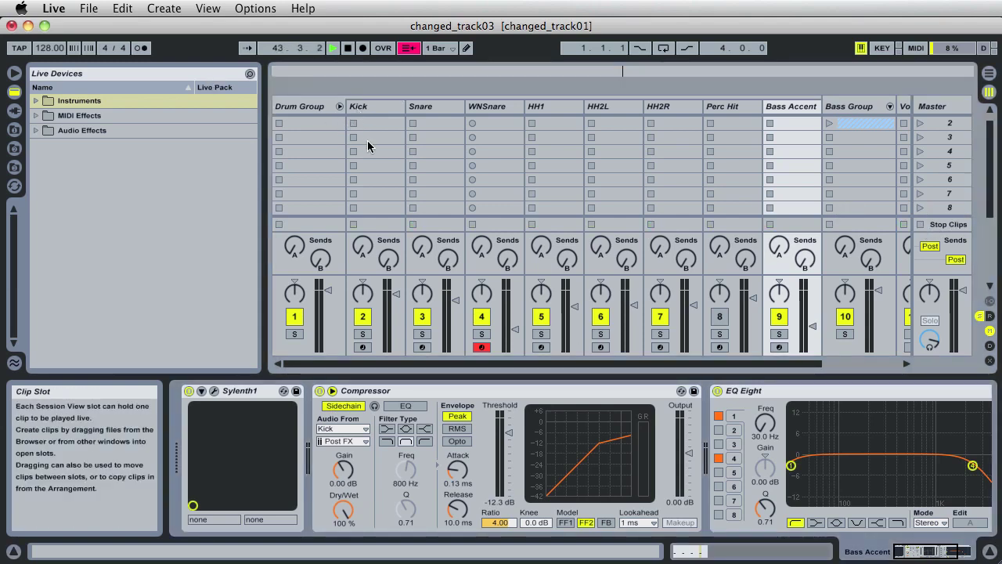
Audition the Kick clip and the Bass Accent clip in scene 1
scroll(360, 133, up, 1)
click(353, 125)
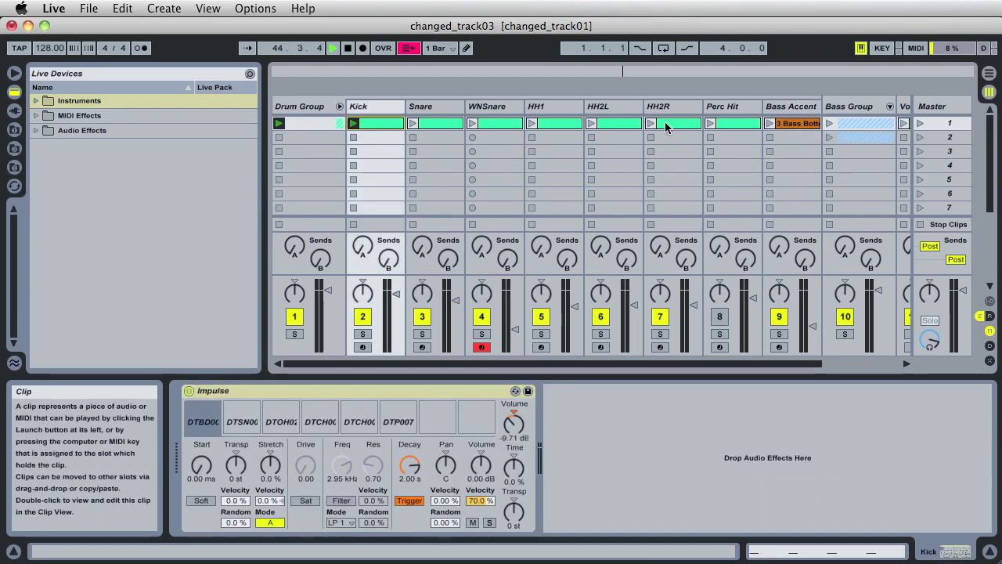
click(770, 124)
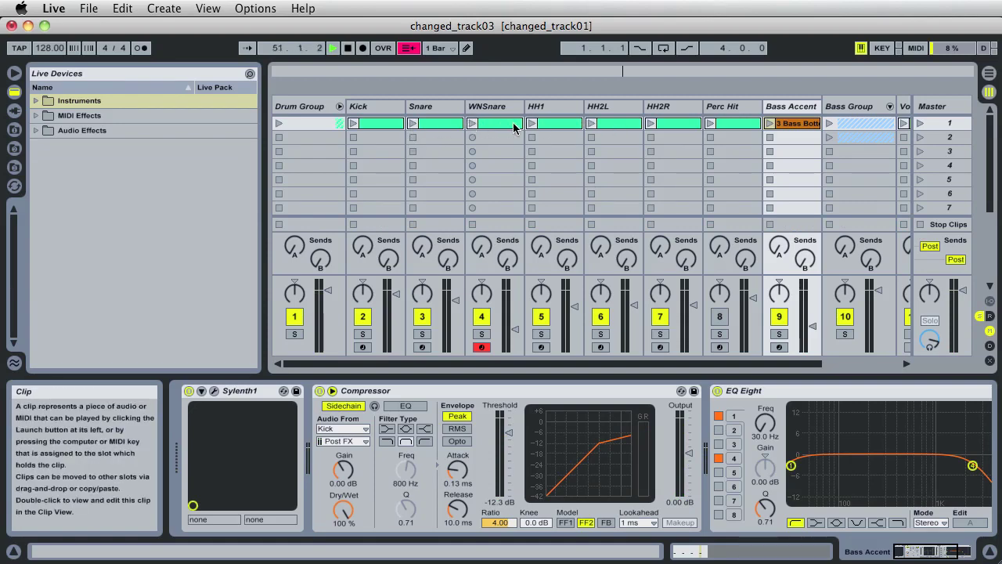
Play the scene 1 Snare and WNSnare clips together and stop all clips
click(415, 124)
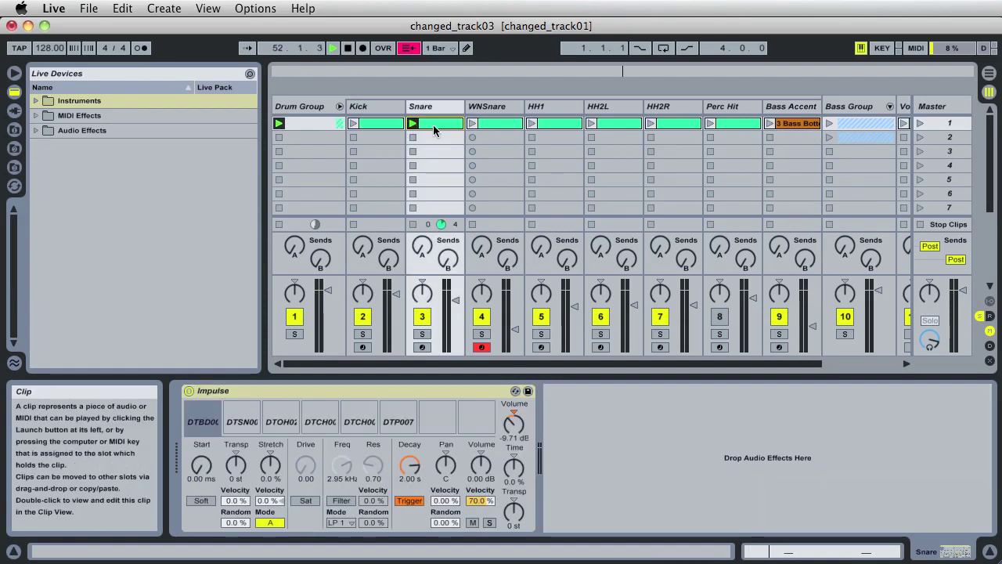
click(472, 124)
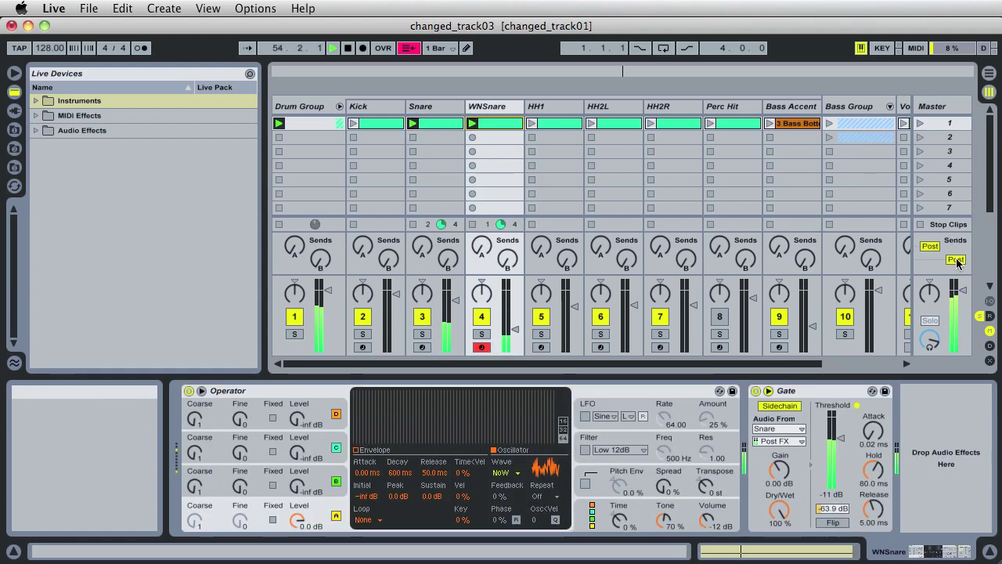
click(922, 225)
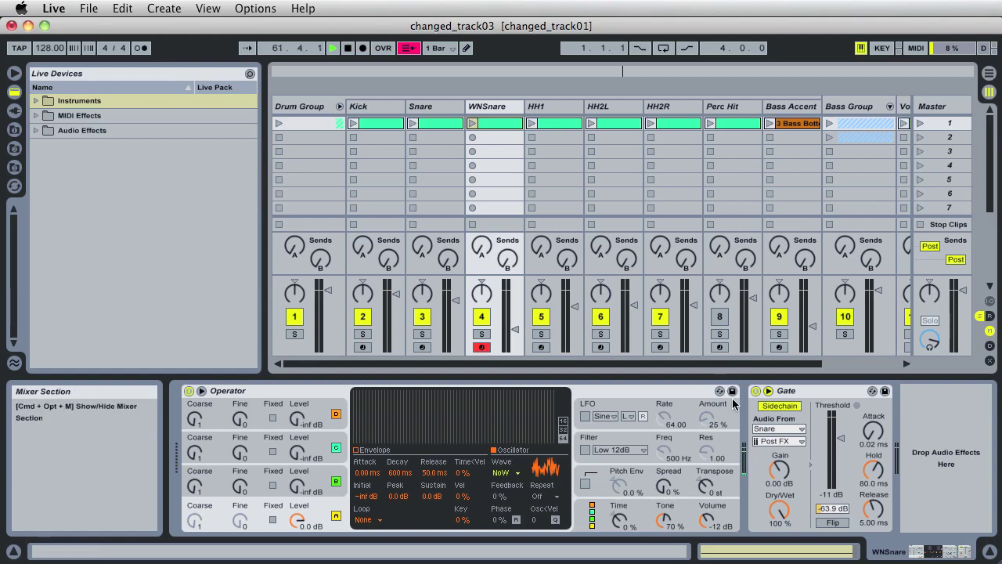
Turn off the Gate on the WNSnare track and check the waveform choices for Operator's oscillator A
click(756, 390)
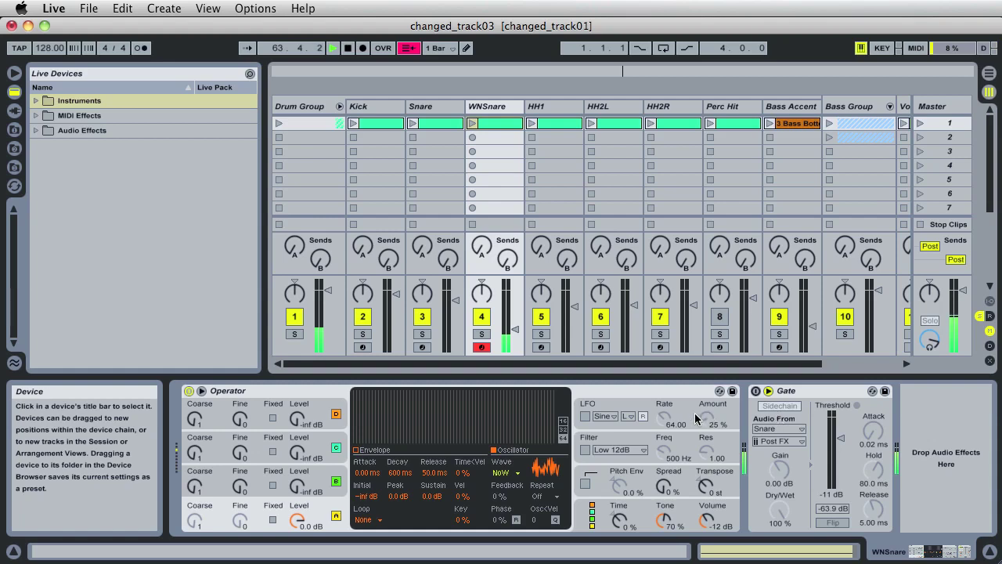
click(516, 474)
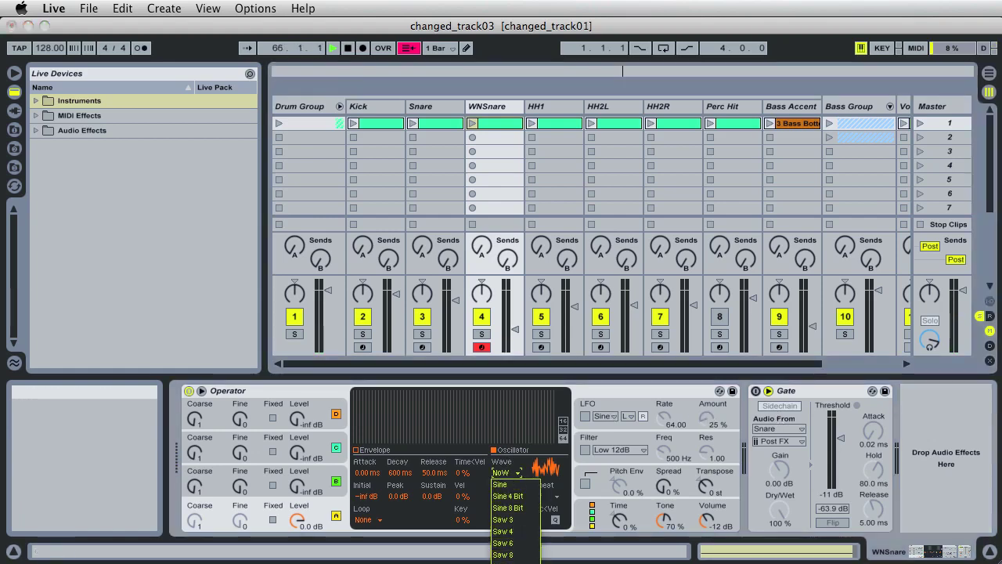
click(518, 476)
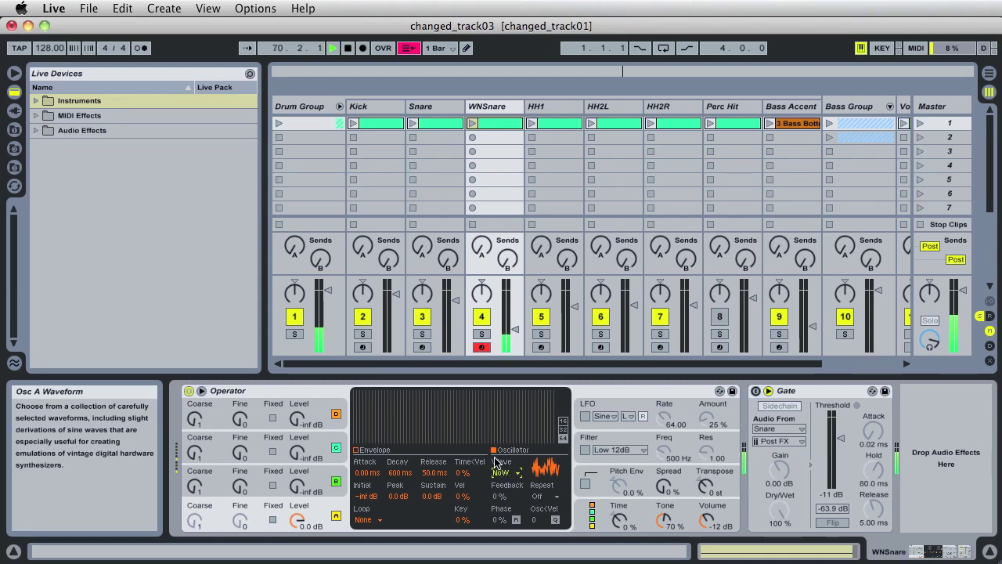
Examine the sustained D3 note in the WNSnare clip's MIDI editor, then return to the Session View
click(783, 552)
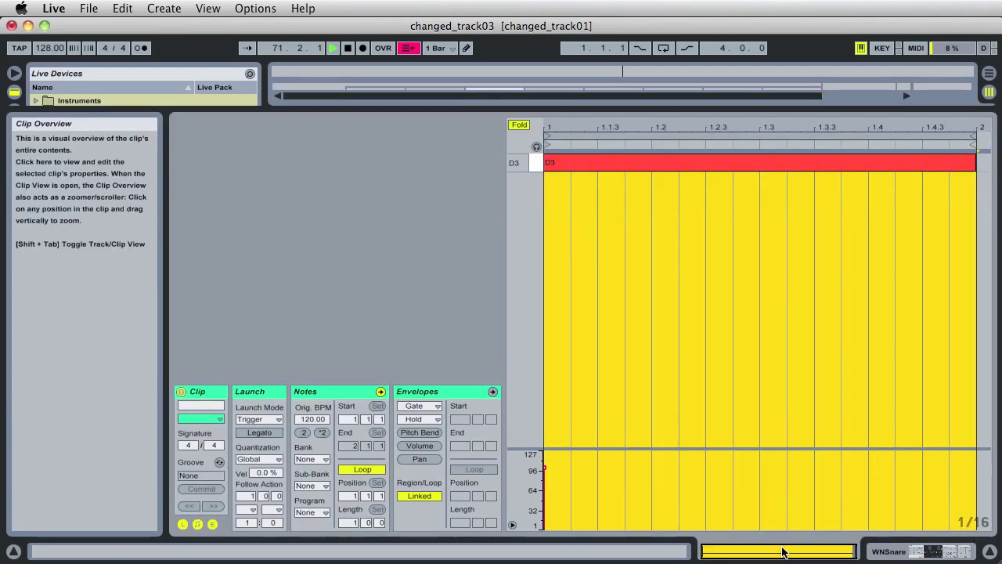
click(554, 167)
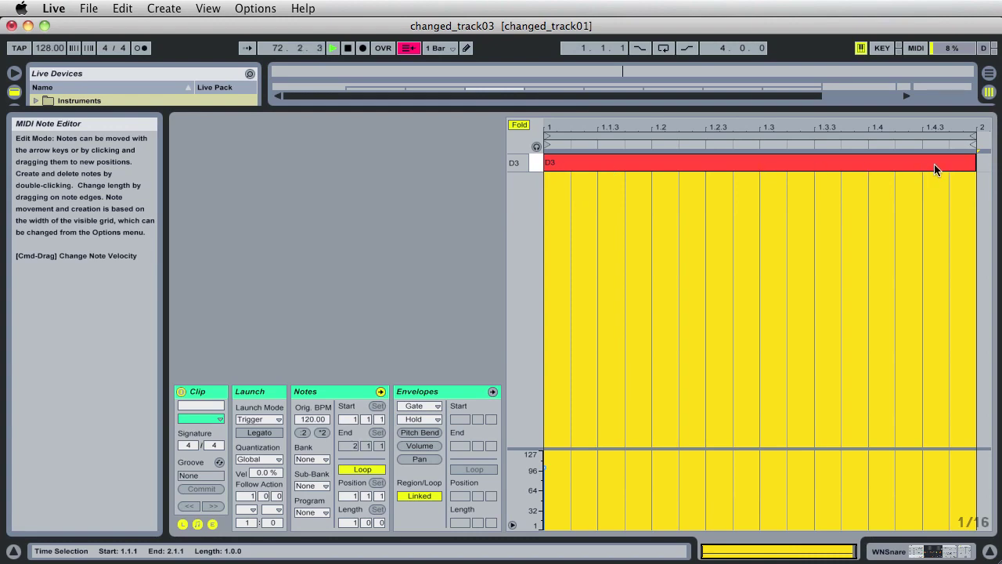
key(Tab)
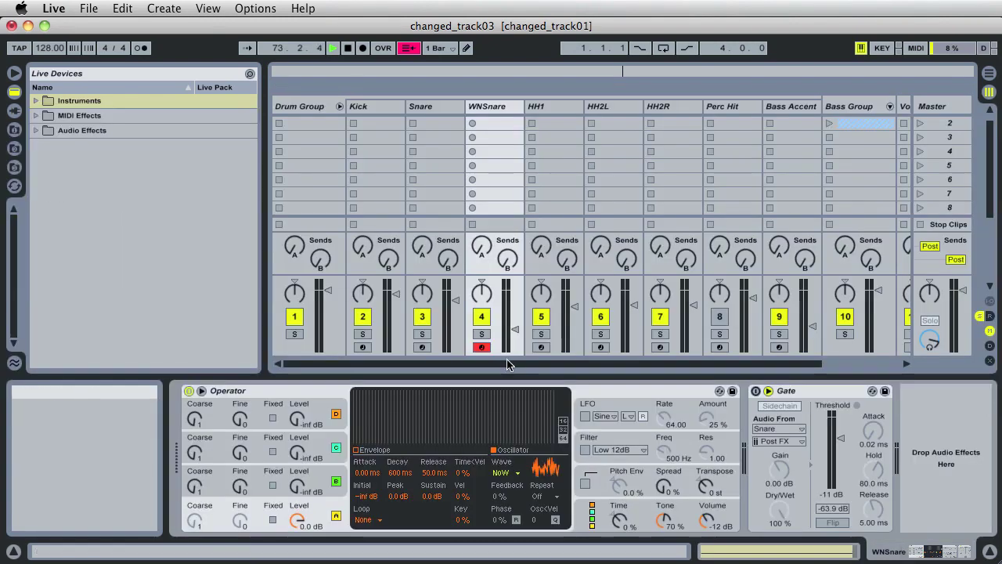
Turn the WNSnare track's Gate back on and play the scene 1 Snare and WNSnare clips together
click(779, 405)
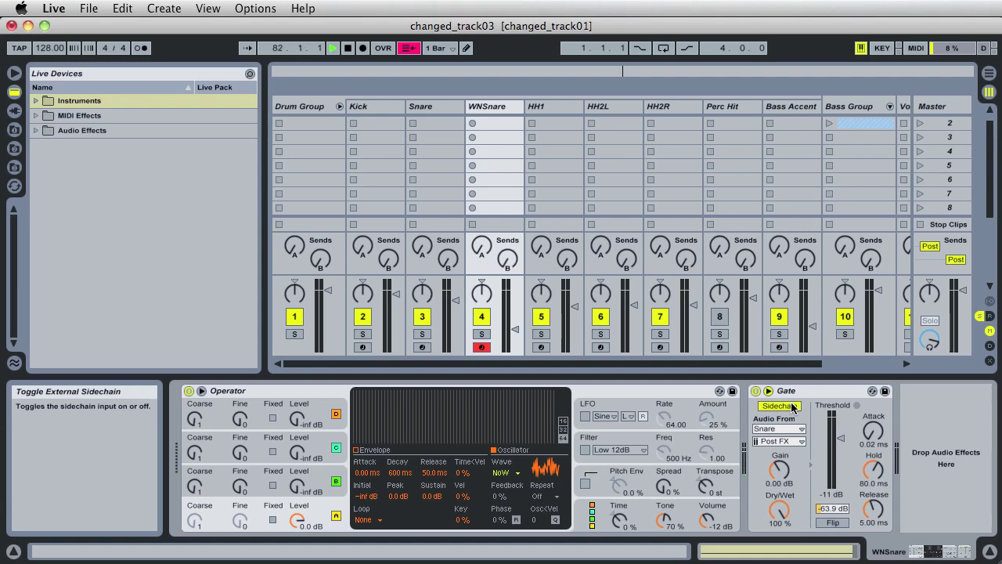
scroll(403, 164, up, 1)
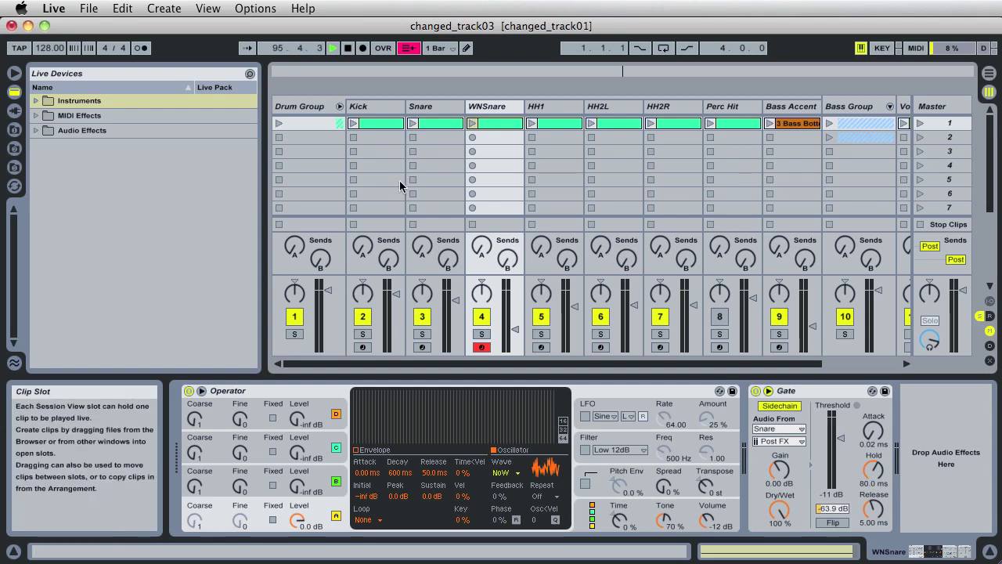
click(412, 123)
click(470, 123)
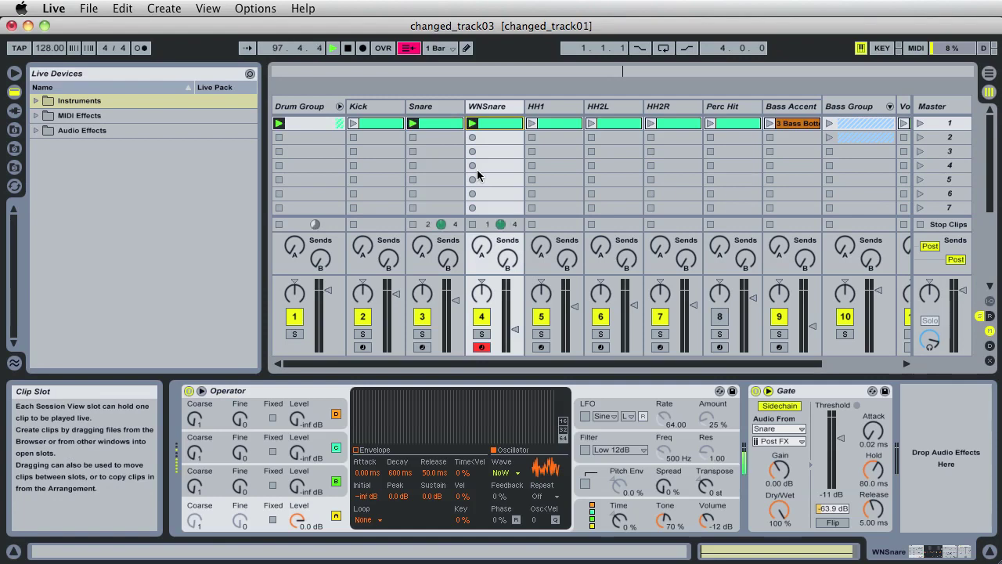
Launch the Drum Group's scene 1 clips, fold the group, and audition it together with the Bass Group's scene 1 clips
click(279, 123)
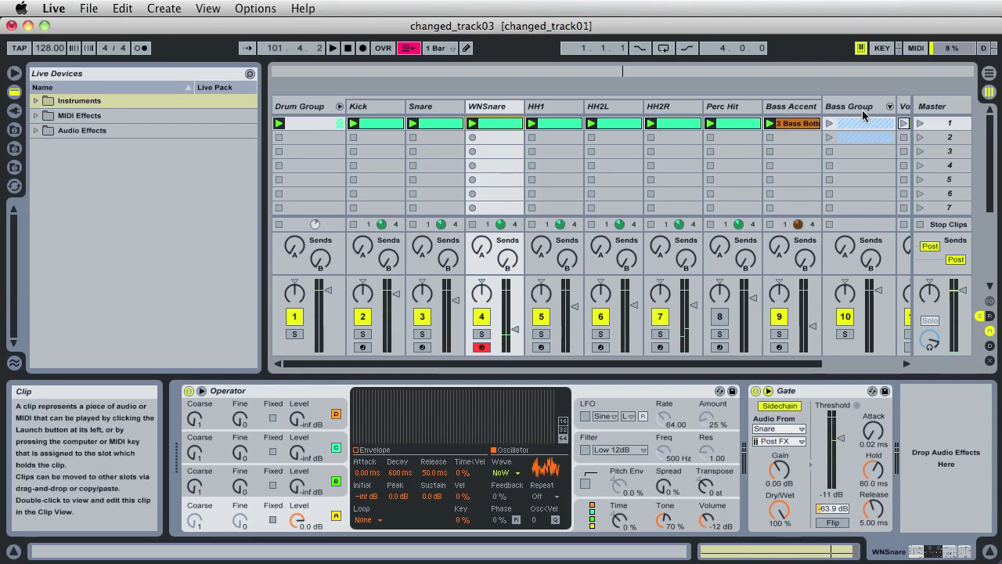
click(339, 107)
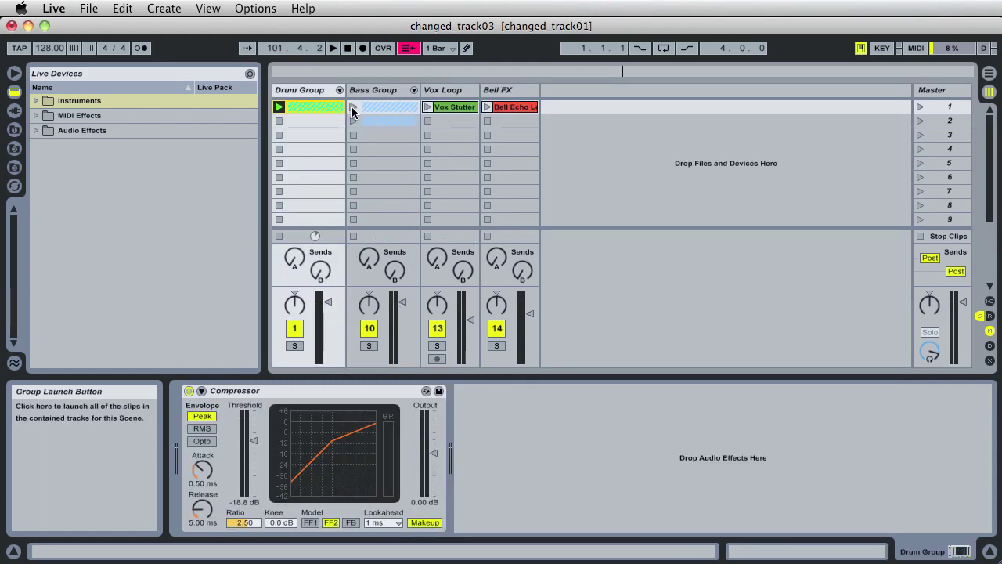
click(352, 107)
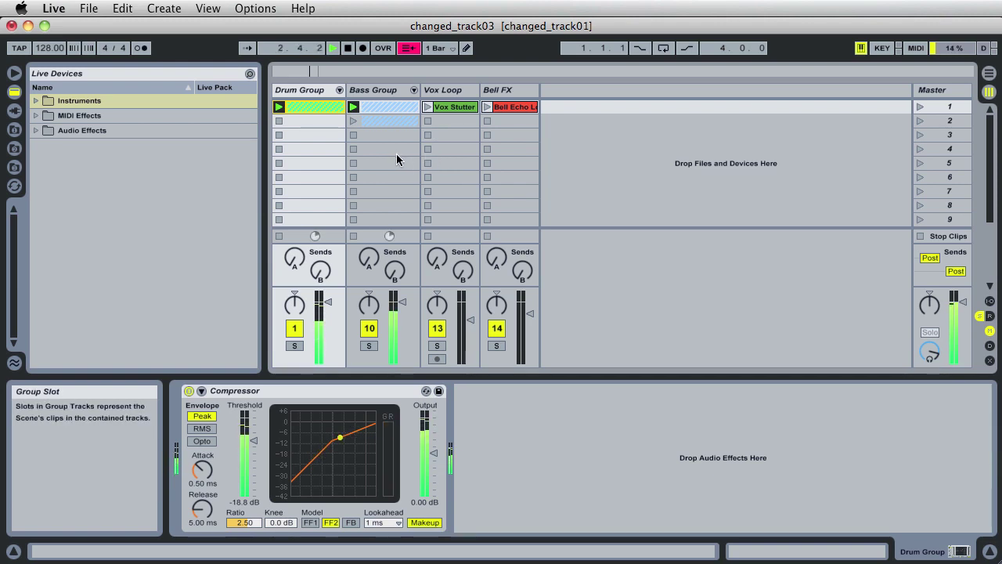
key(space)
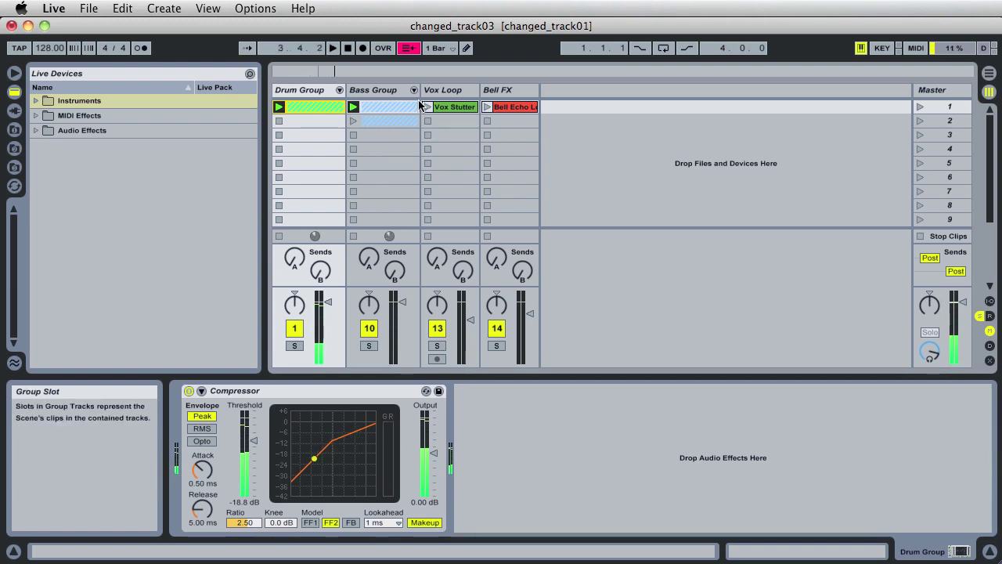
Examine the Vox Loop track's devices and audition its Vox Stutter clip
click(453, 107)
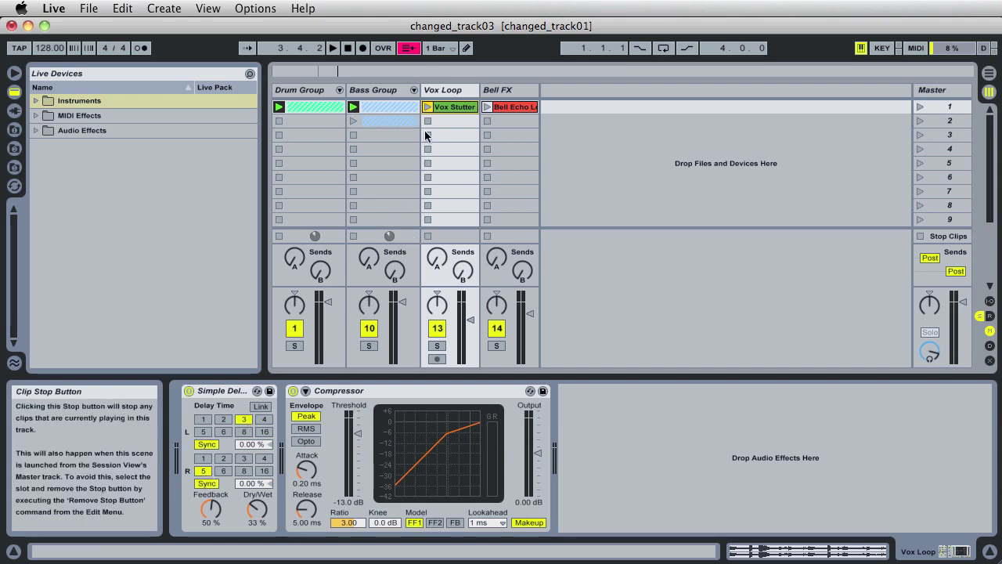
click(428, 106)
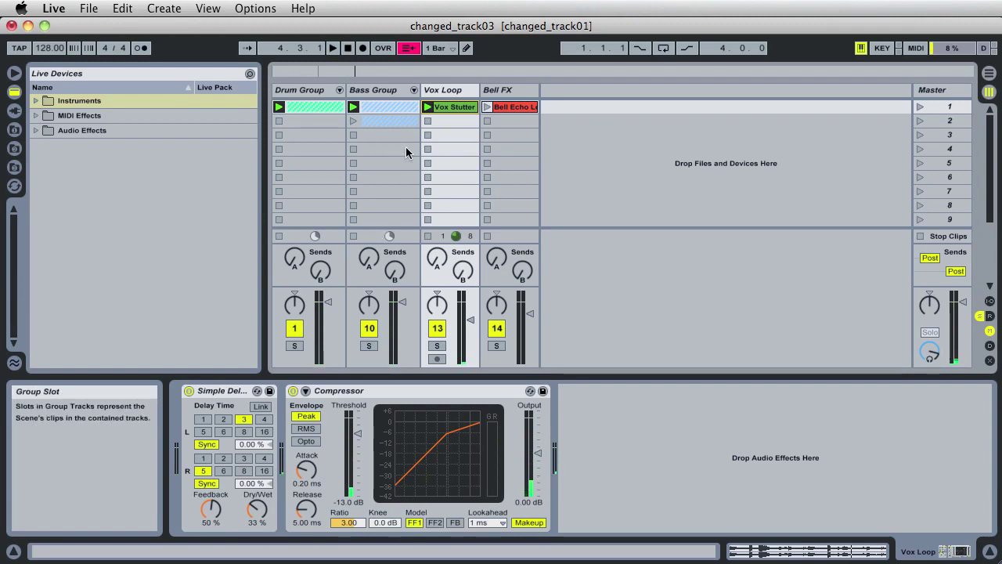
Insert the Spectrum audio effect at the start of the Bell FX track's device chain, before EQ Eight
click(498, 110)
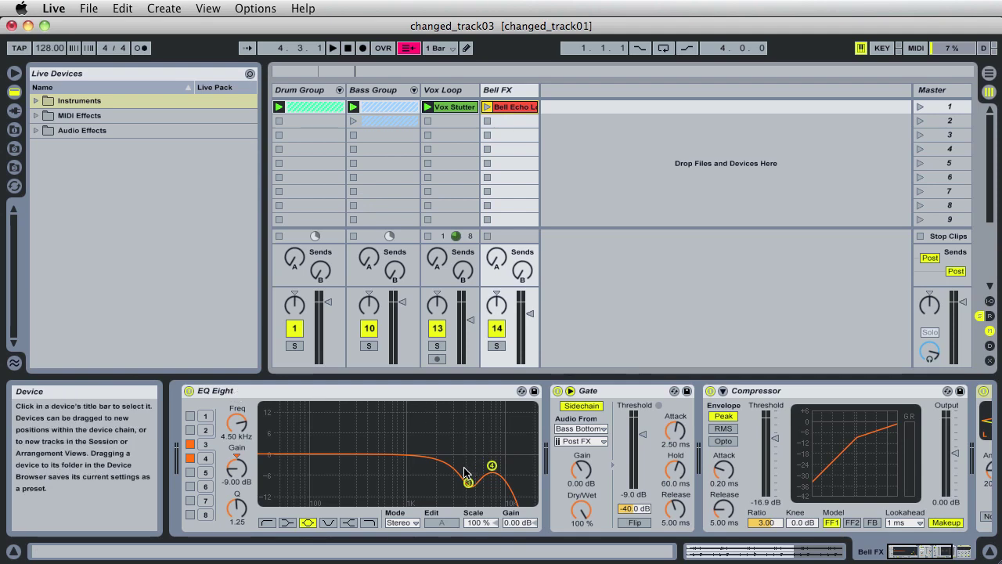
click(37, 131)
scroll(99, 233, down, 5)
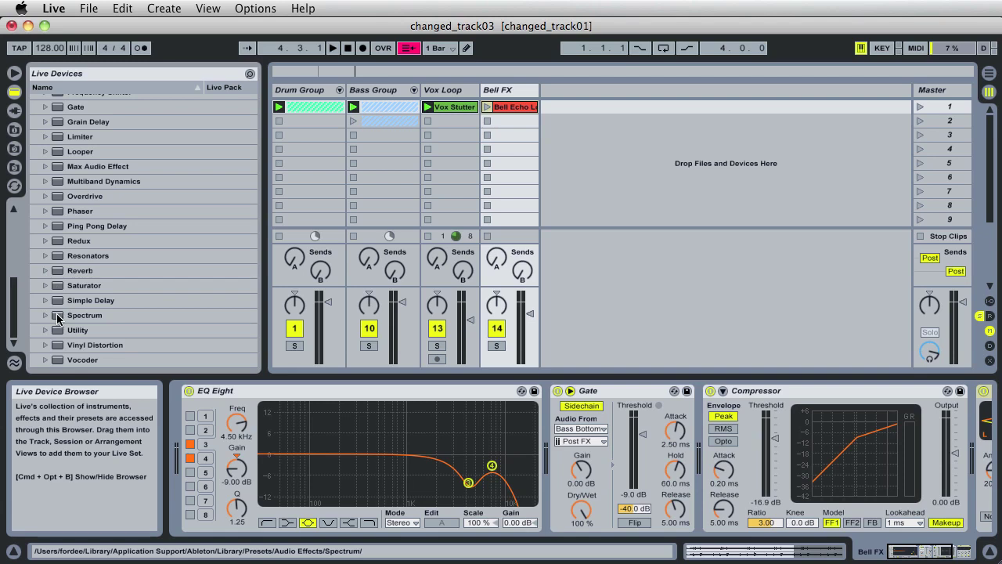
drag(57, 318, 191, 470)
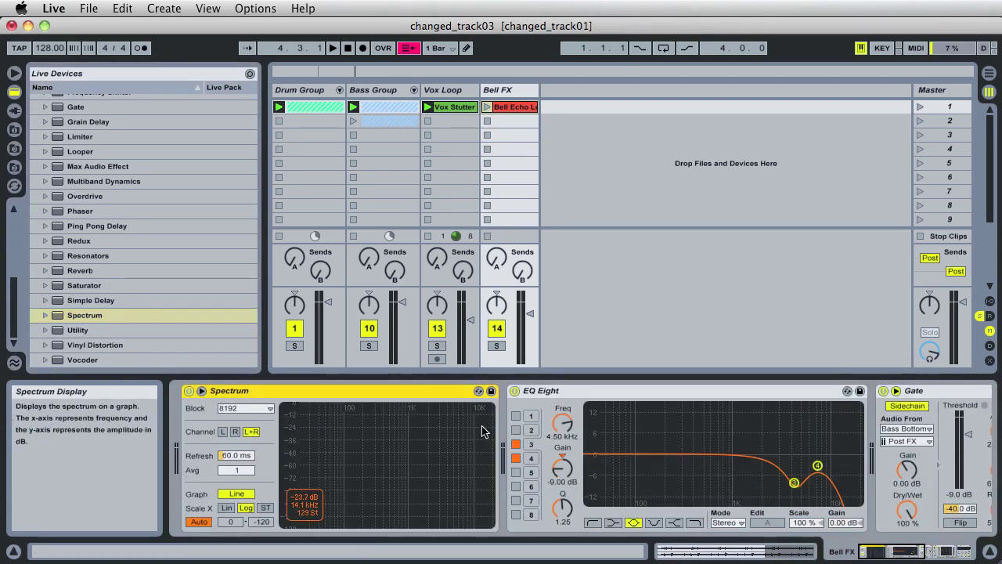
Turn off EQ Eight, Gate, Compressor and Auto Pan on the Bell FX track
click(516, 391)
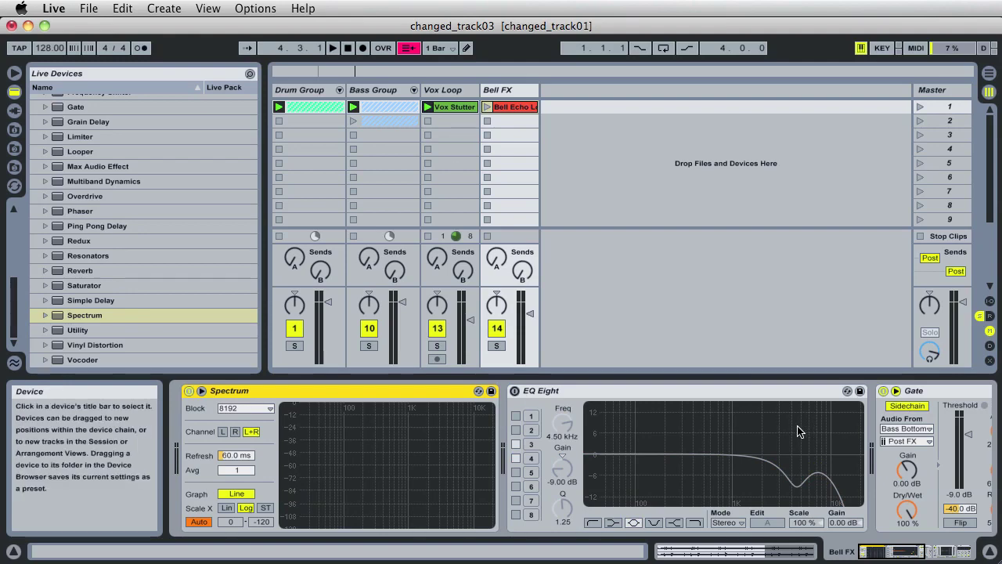
scroll(795, 431, down, 3)
click(601, 391)
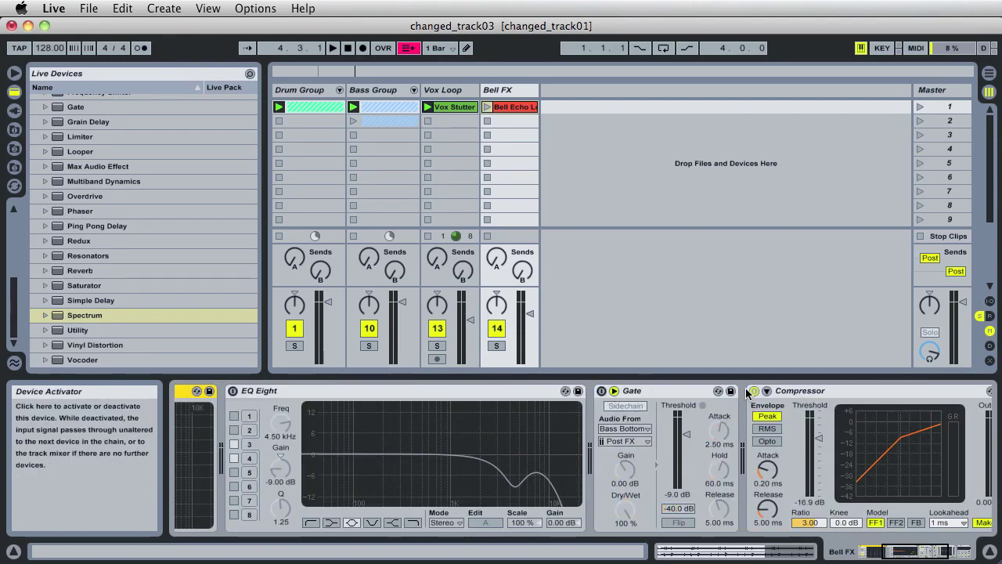
click(755, 390)
scroll(806, 465, down, 5)
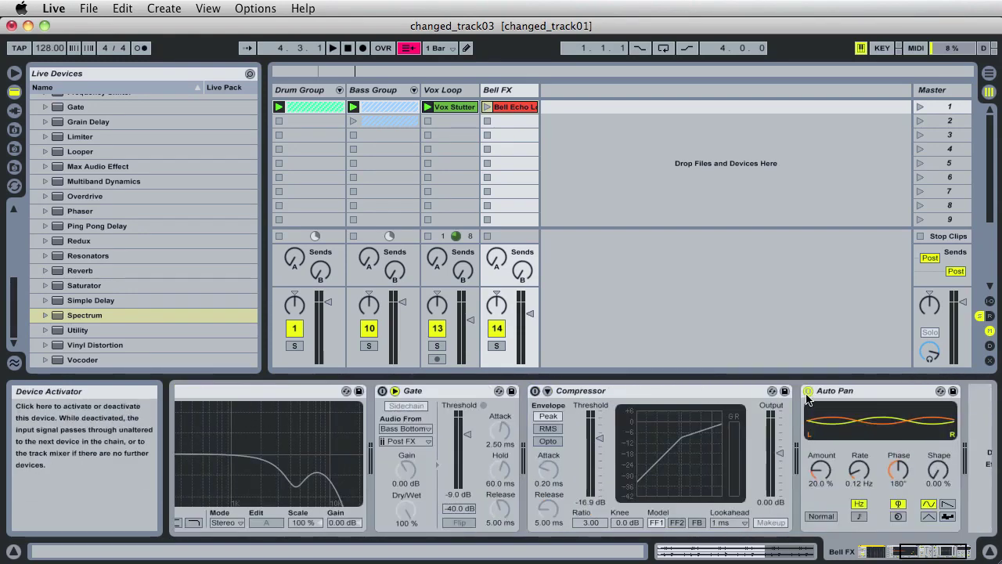
scroll(722, 471, up, 8)
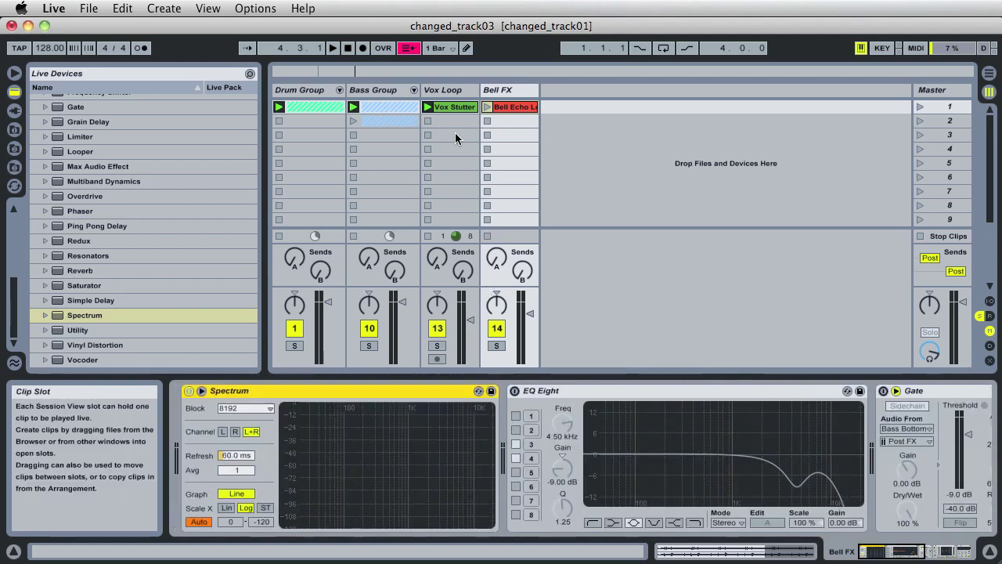
Stop all clips, play only the Bell FX track's scene 1 clip, and enlarge the Spectrum display
click(920, 235)
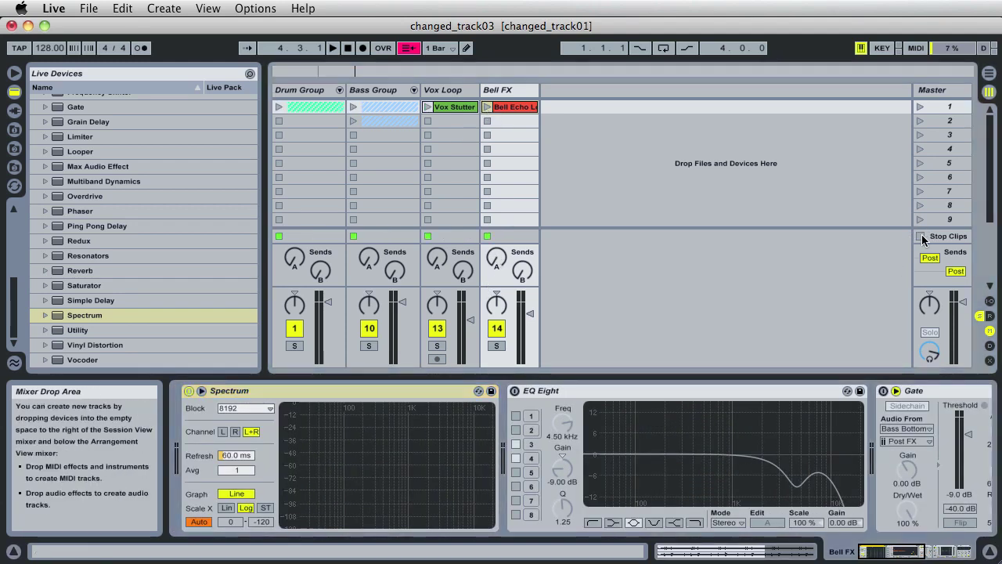
click(487, 108)
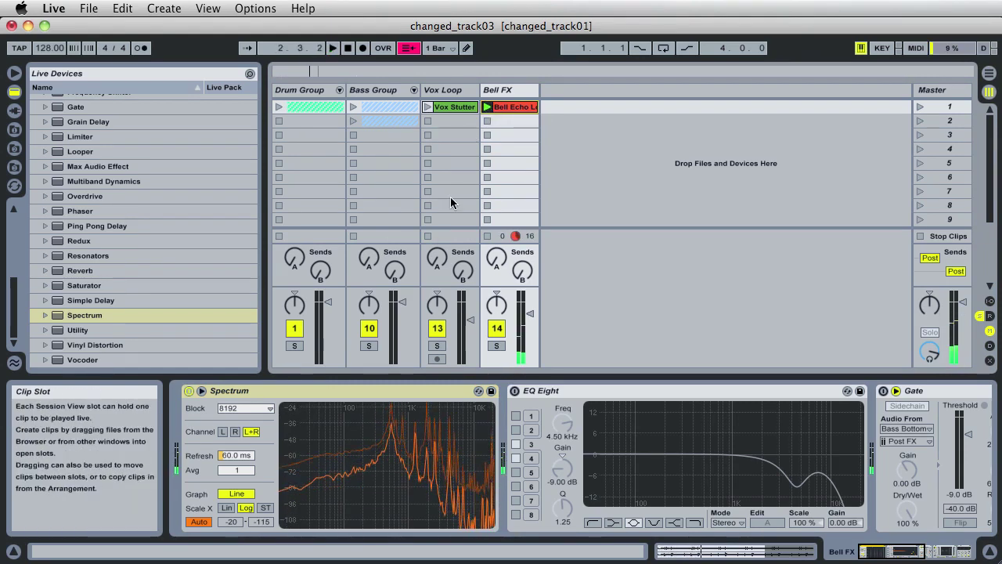
click(202, 391)
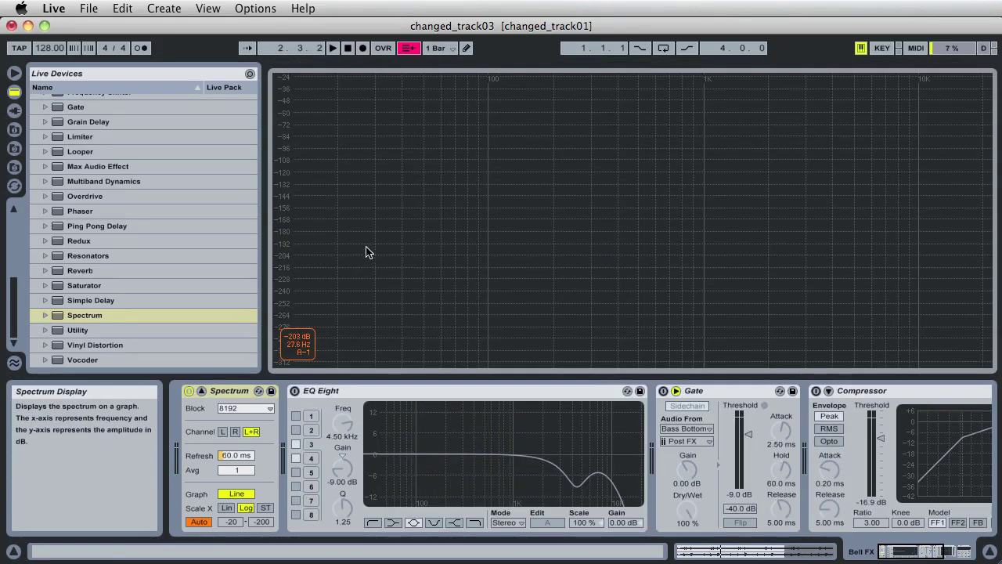
Play the Bell FX clip while watching its spectrum, first with EQ Eight off and again with EQ Eight turned back on
key(space)
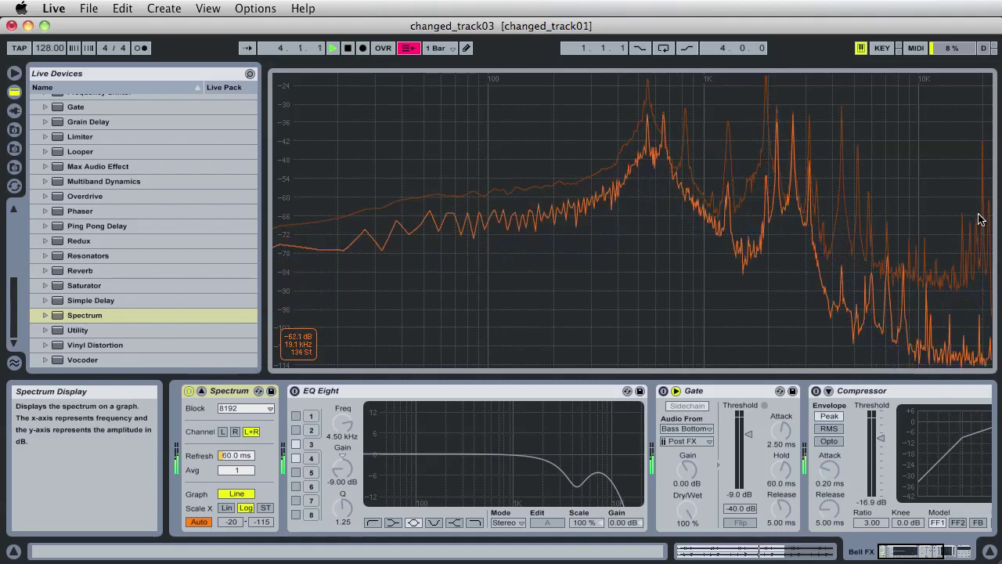
key(space)
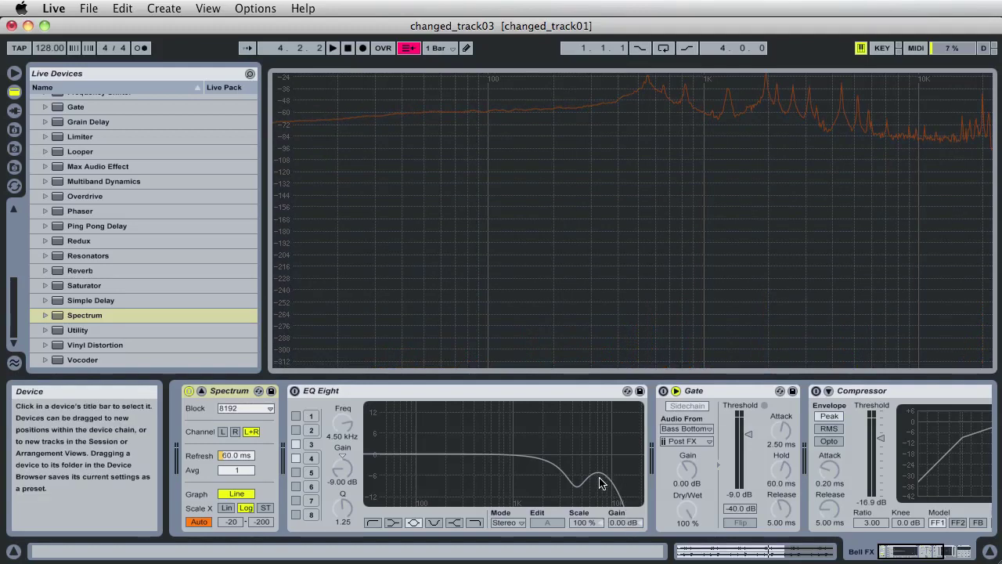
click(295, 391)
key(space)
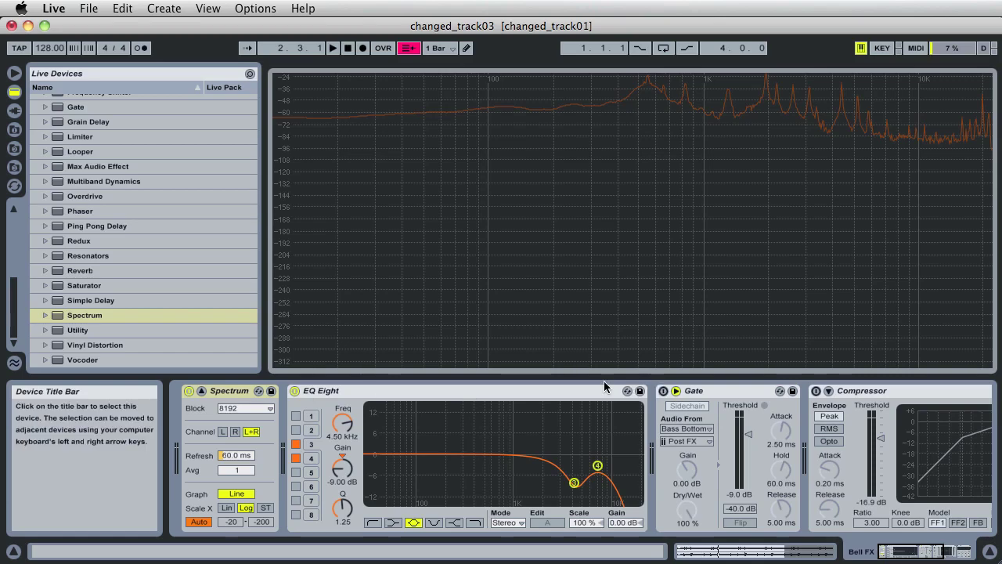
Delete Spectrum from the Bell FX track and audition the clip with the Gate still off
click(231, 398)
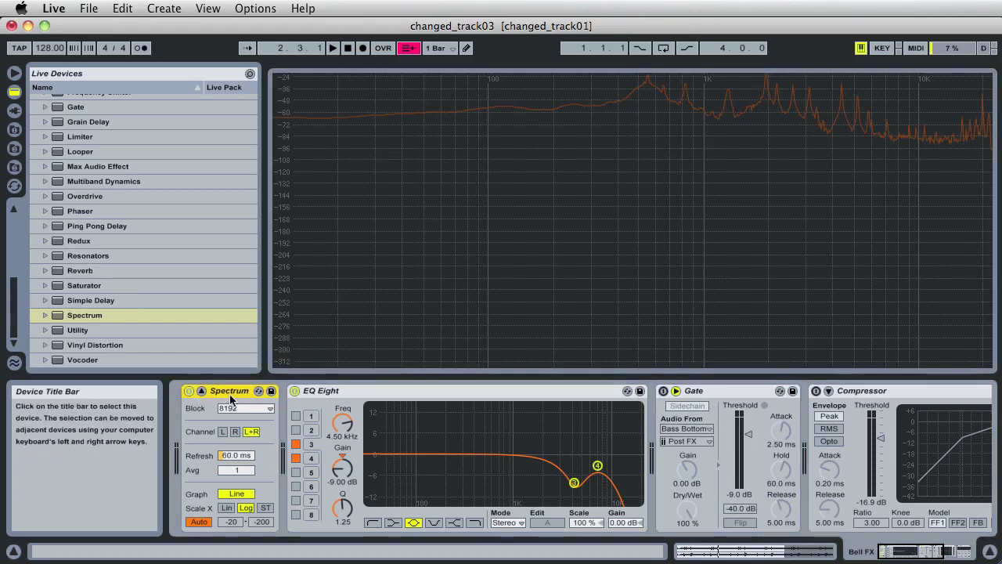
key(Delete)
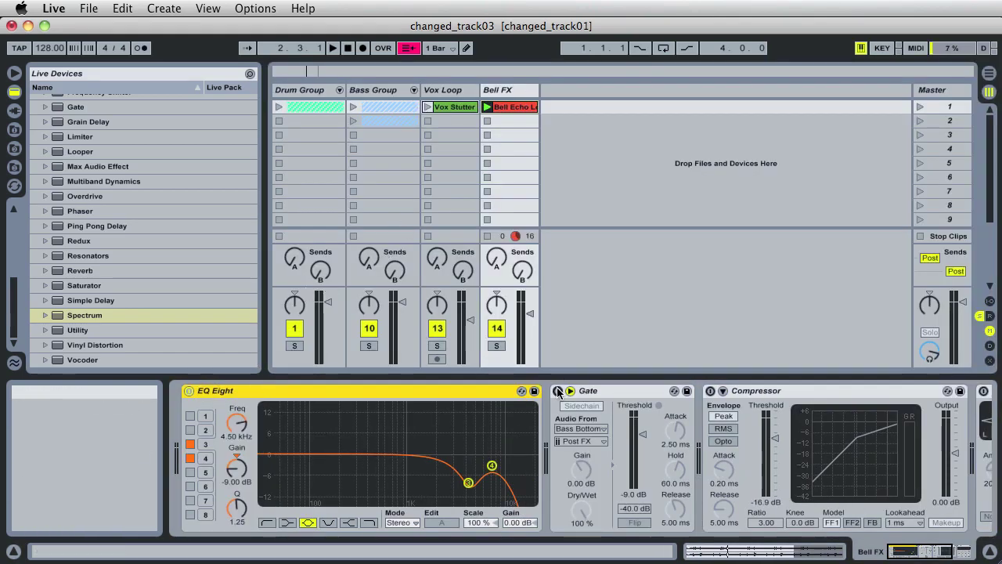
click(611, 389)
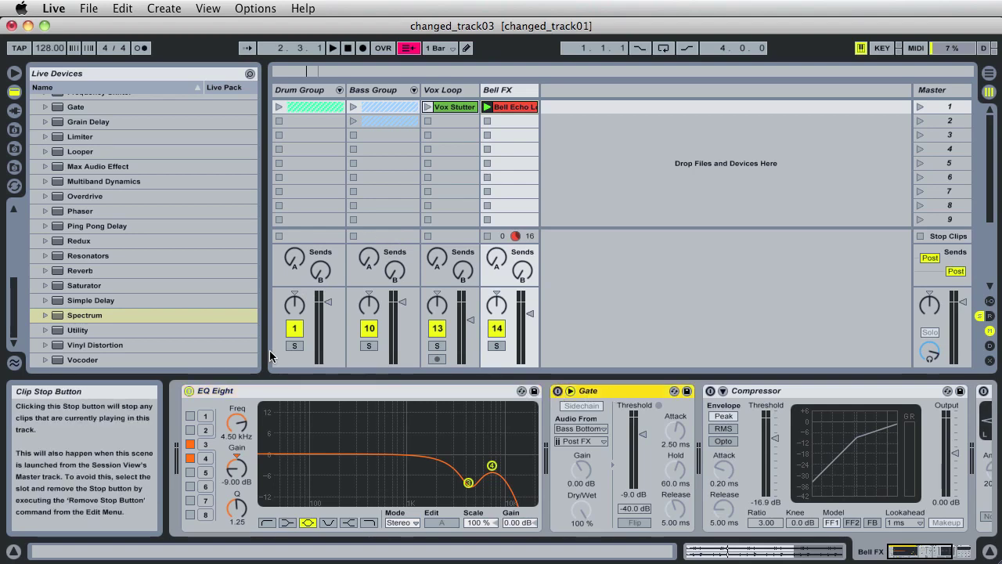
click(486, 107)
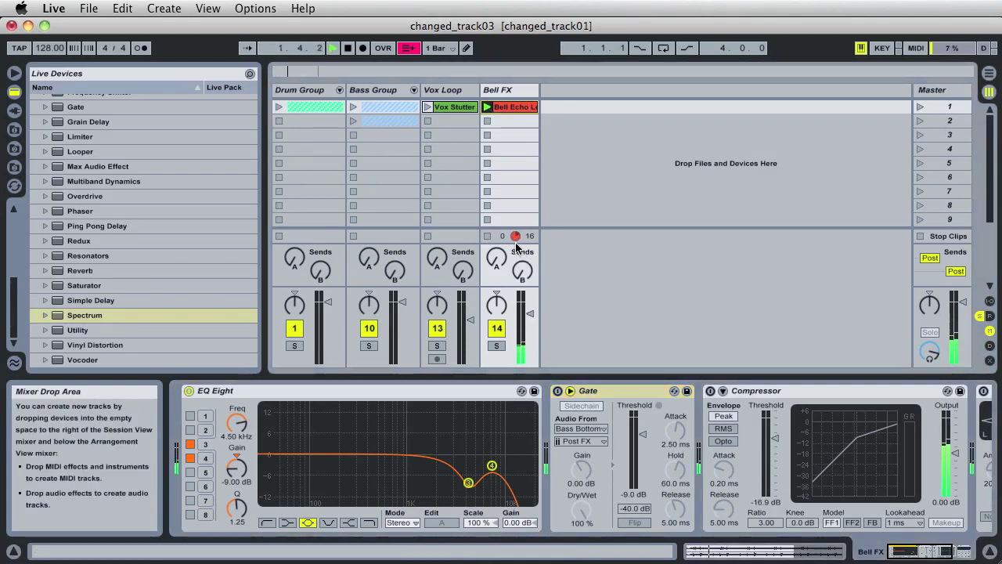
key(space)
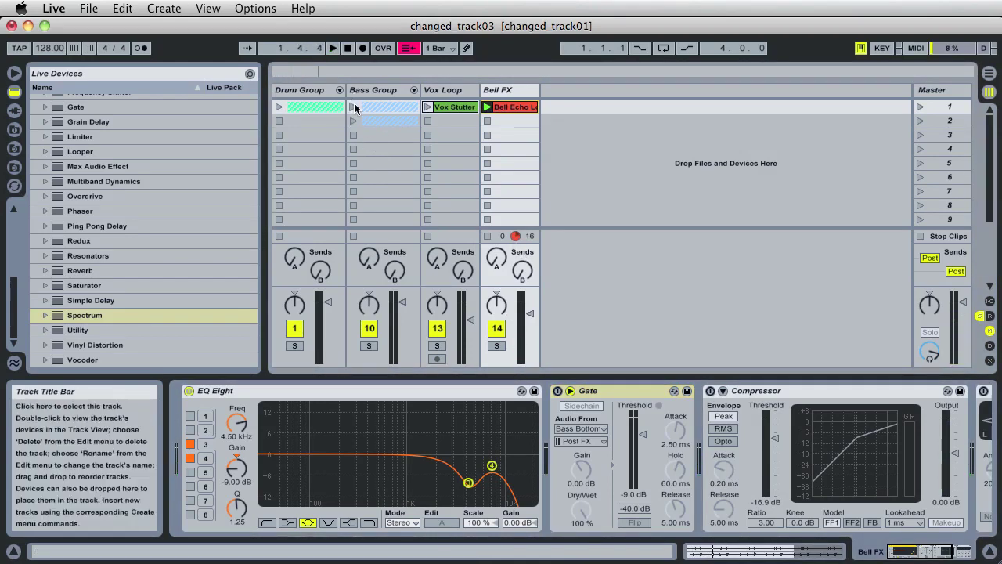
Switch off the Vox Loop and Bell FX track activators and solo the Bell FX track
click(436, 328)
click(496, 328)
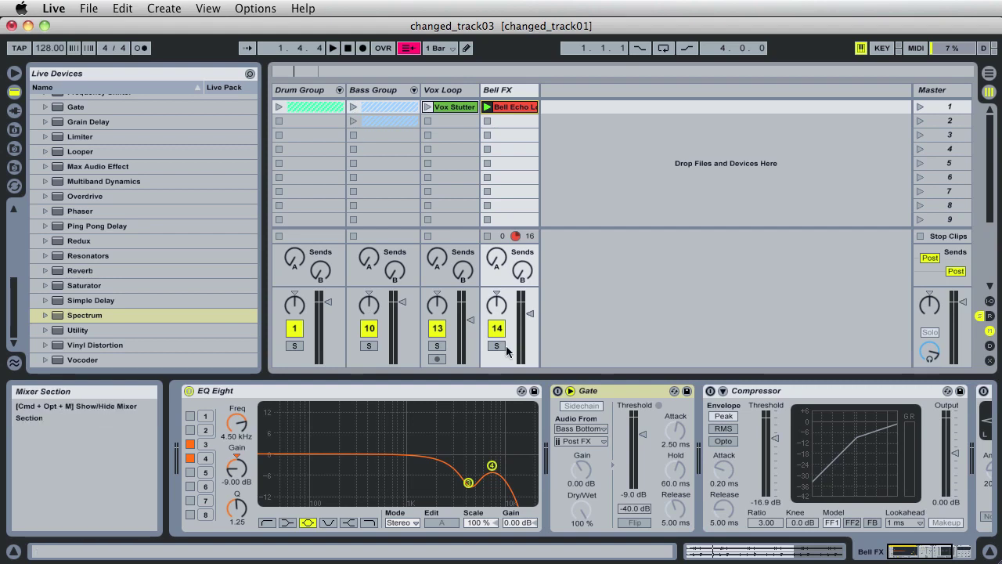
click(496, 345)
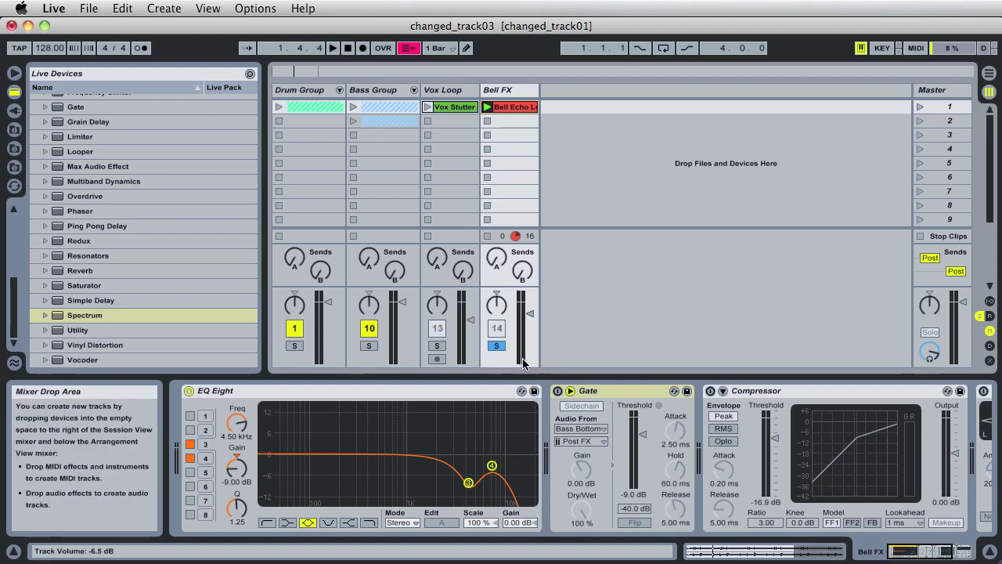
Play the Bass Group's scene 1 clips alongside the soloed Bell FX track, stop playback, and turn the Bell FX Gate back on
click(353, 107)
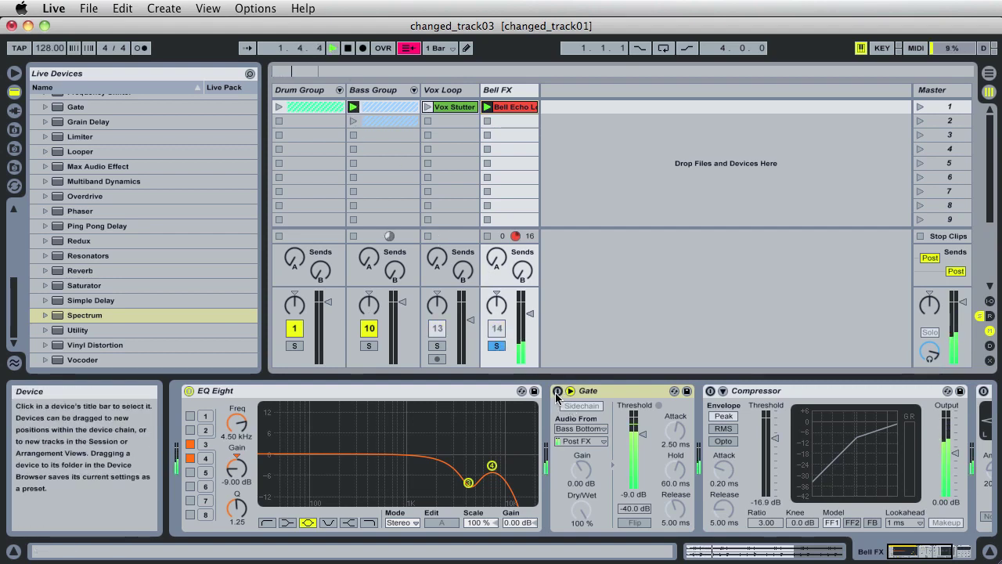
key(space)
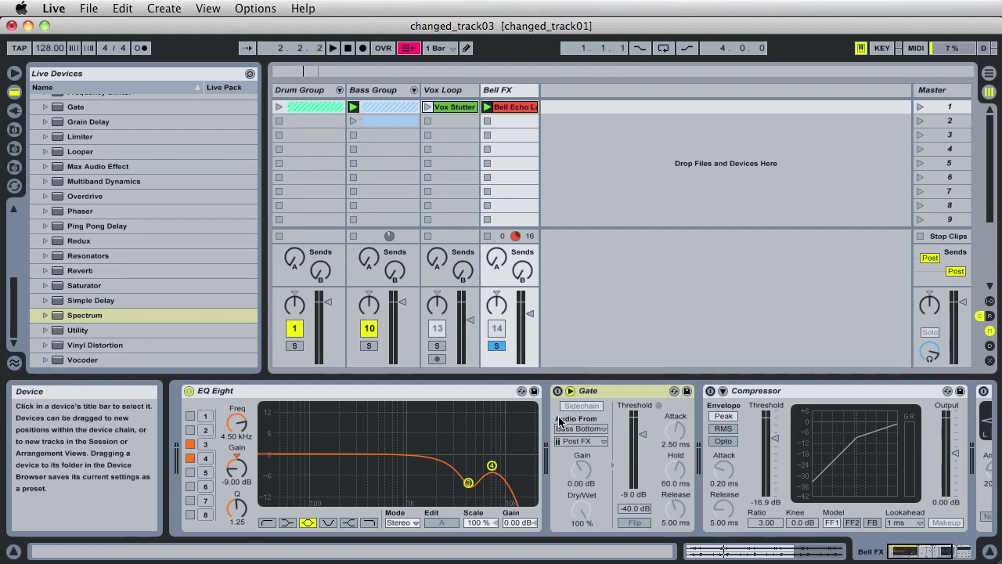
click(558, 390)
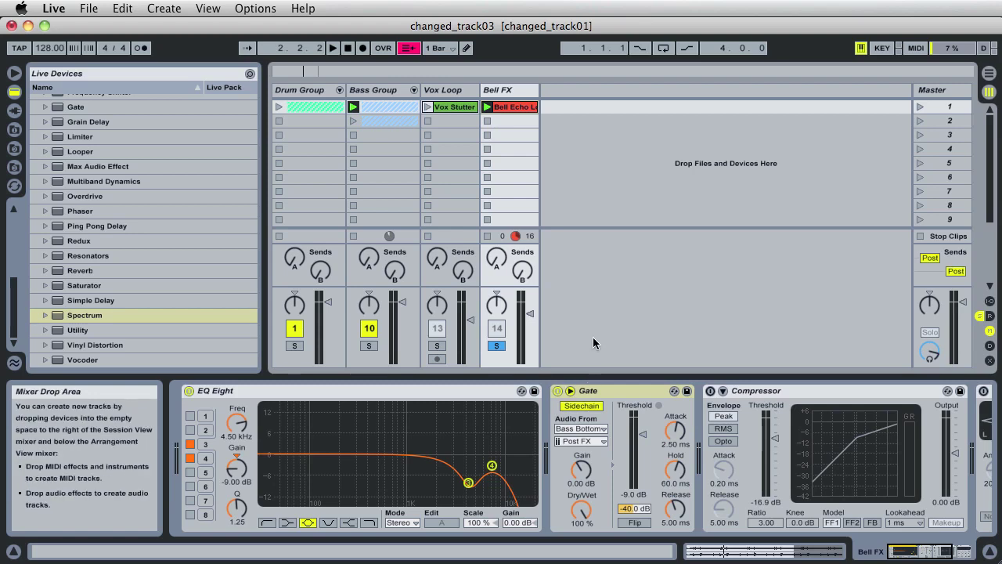
Audition the soloed Bell FX clip with its Gate off for comparison, and turn the Gate back on
click(557, 391)
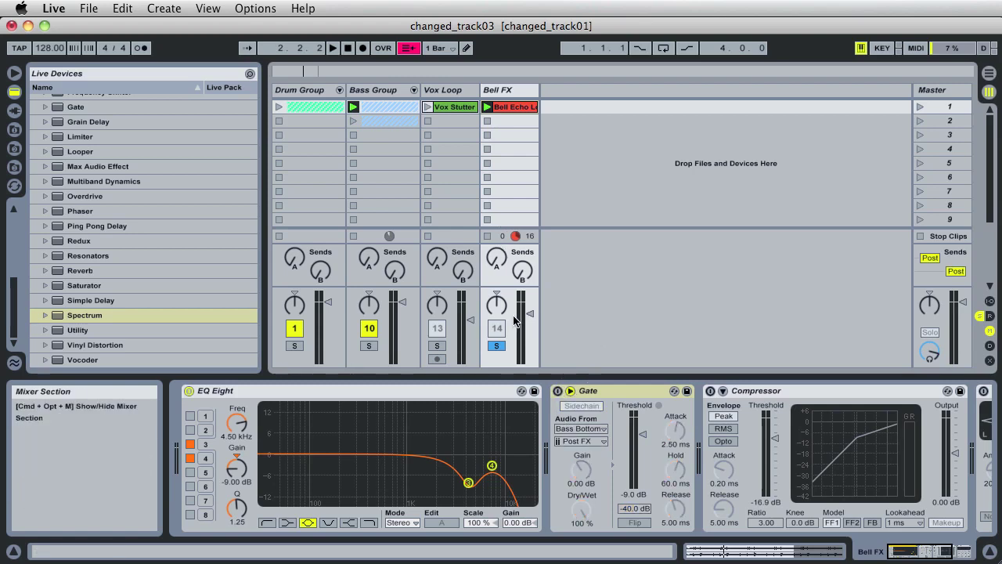
key(space)
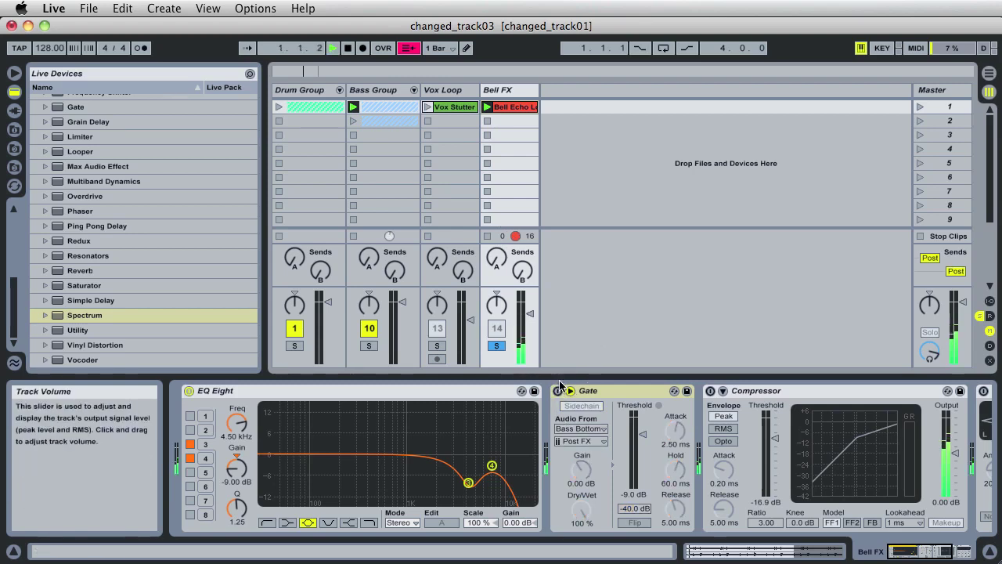
click(557, 390)
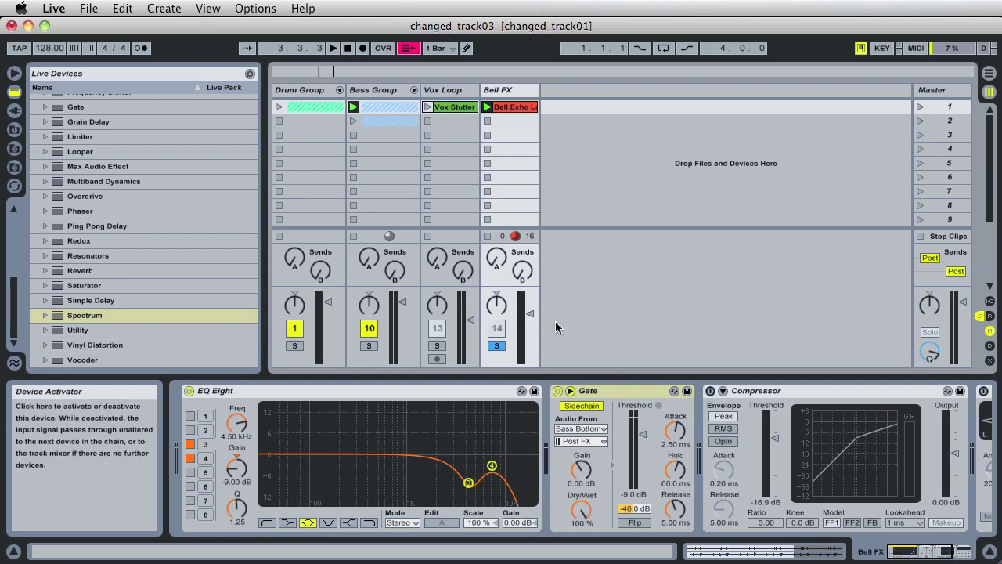
Turn on the Compressor on the Bell FX track, audition the clip through it, and turn on Auto Pan
click(711, 391)
key(space)
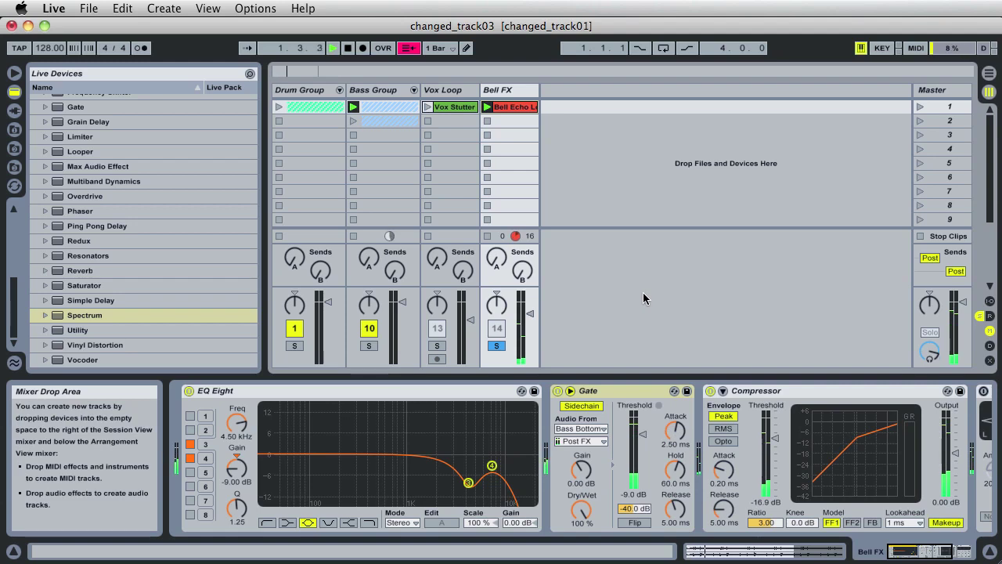
scroll(642, 454, right, 5)
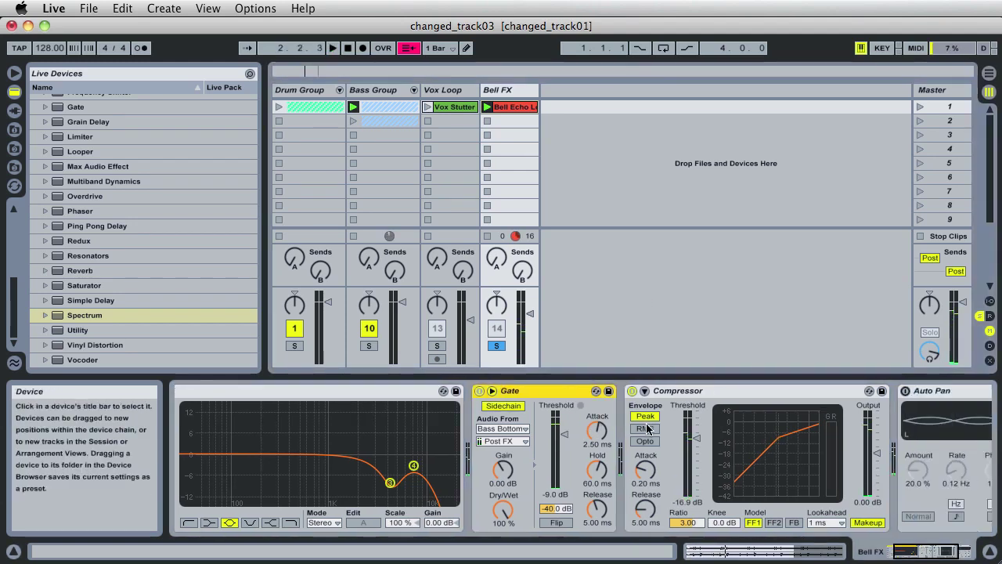
key(space)
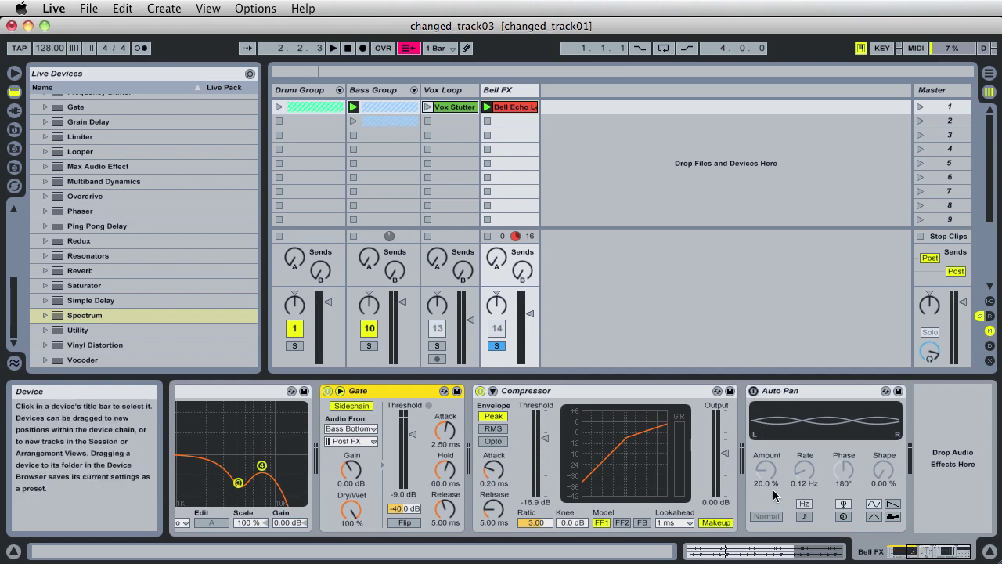
click(753, 391)
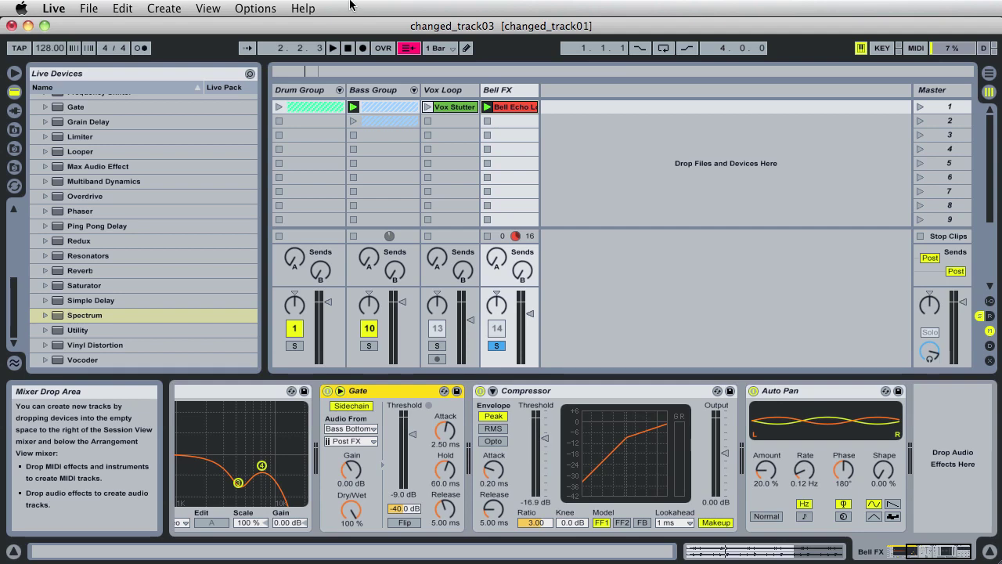
Unsolo the Bell FX track, reactivate it and Vox Loop, and play scene 1 with all tracks before stopping playback
click(922, 110)
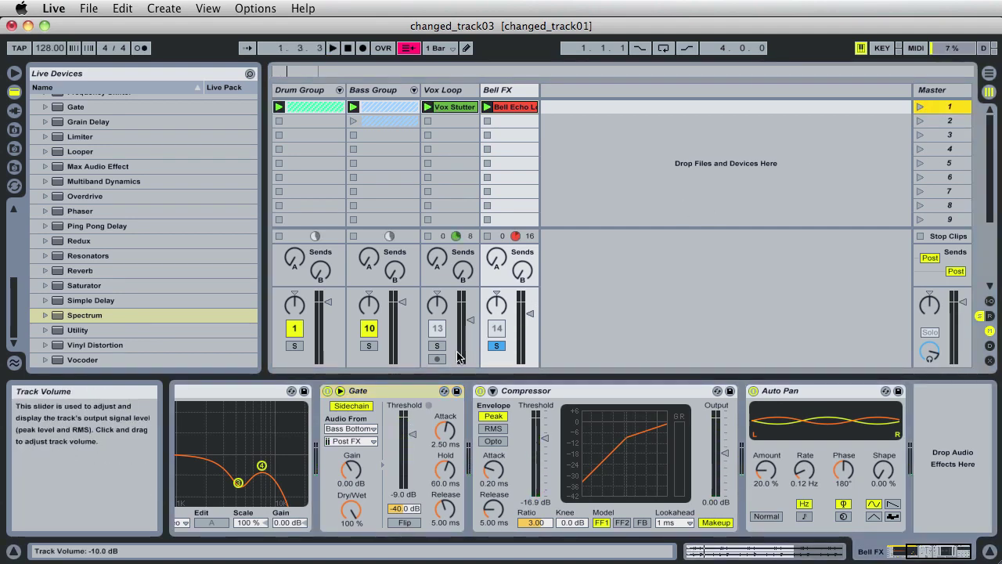
click(496, 346)
click(921, 104)
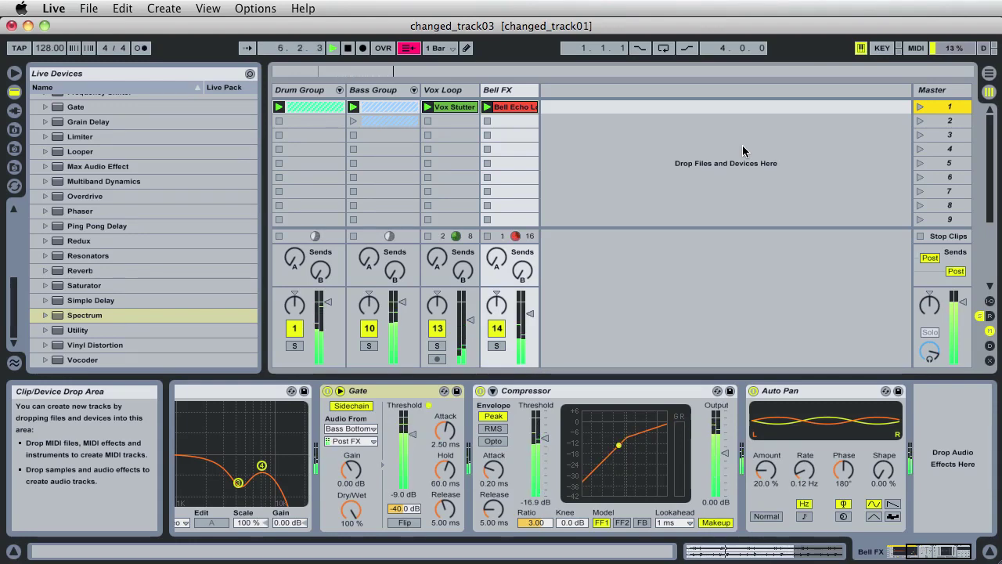
key(space)
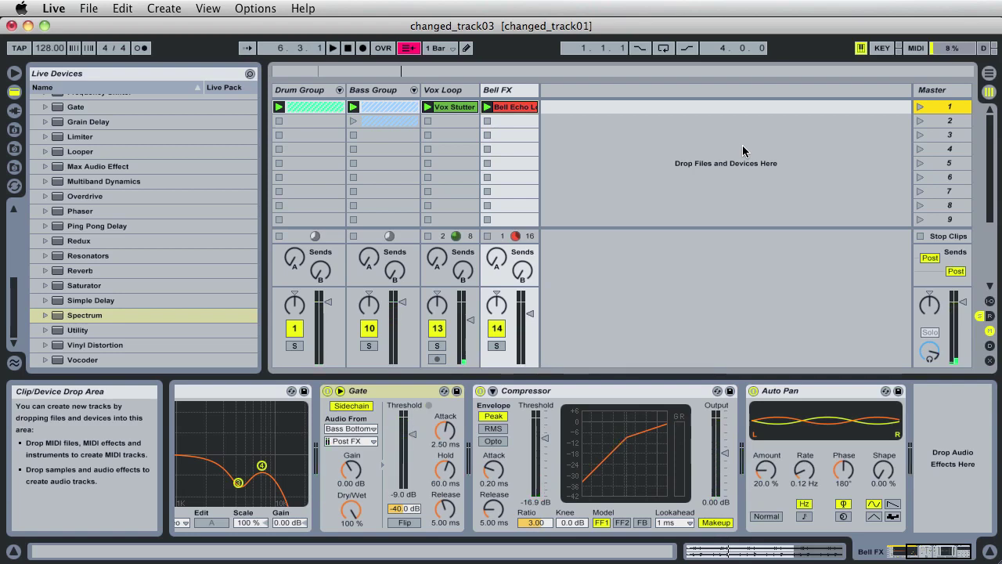